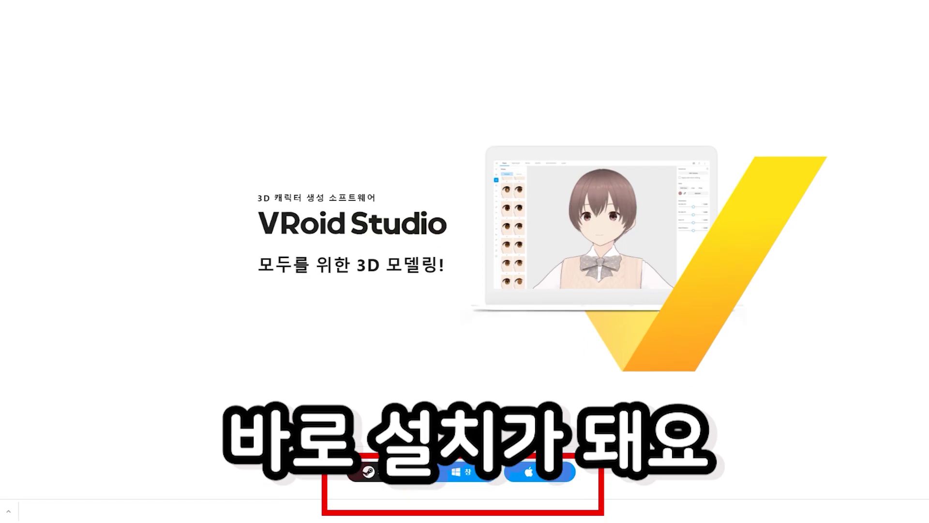
# Look through the feature overview on the VRoid Studio product page
pyautogui.scroll(-7, 464, 262)
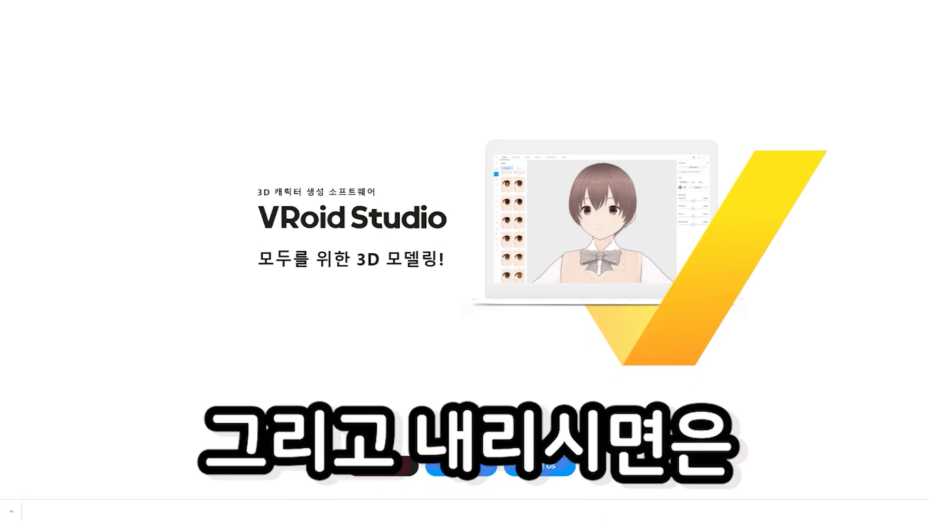
pyautogui.scroll(-20, 465, 261)
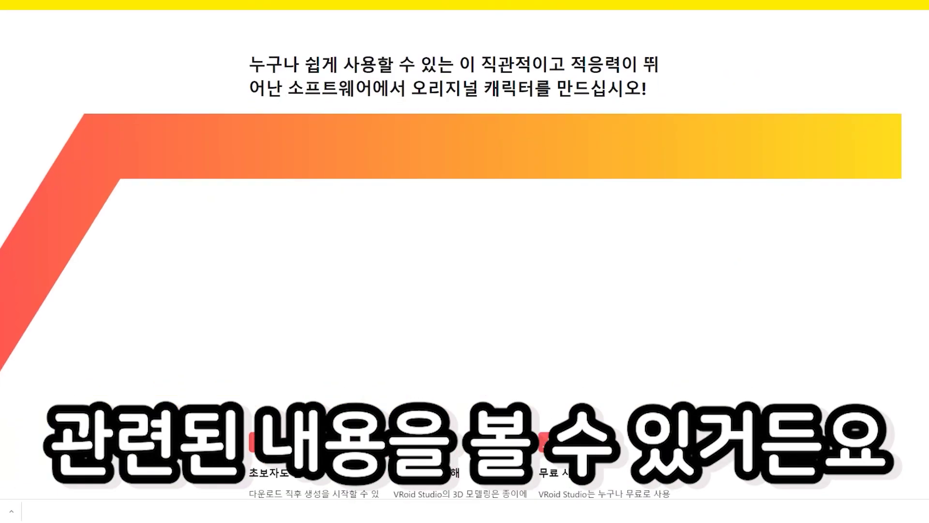
pyautogui.scroll(-15, 464, 261)
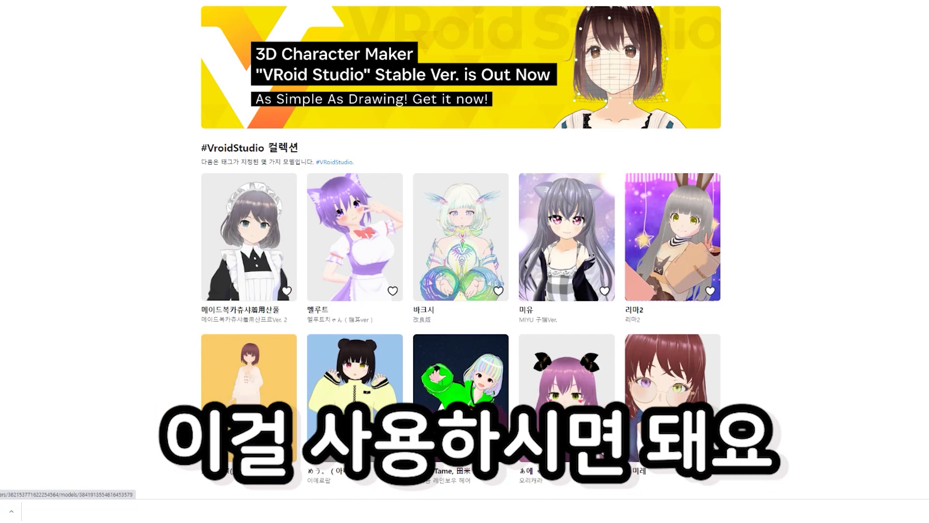
# Open the maid-outfit model in the #VroidStudio collection and examine its usage conditions, 3D preview and related characters
pyautogui.click(249, 237)
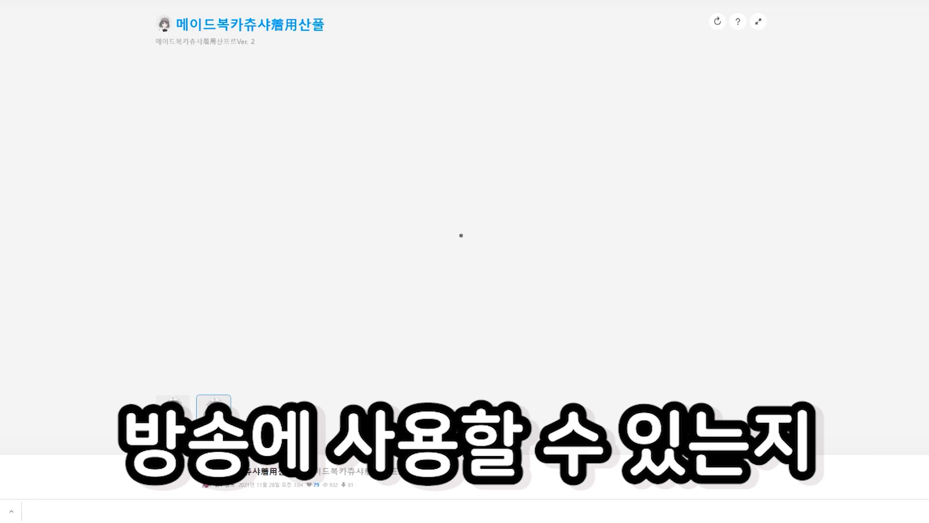
pyautogui.scroll(-5, 465, 262)
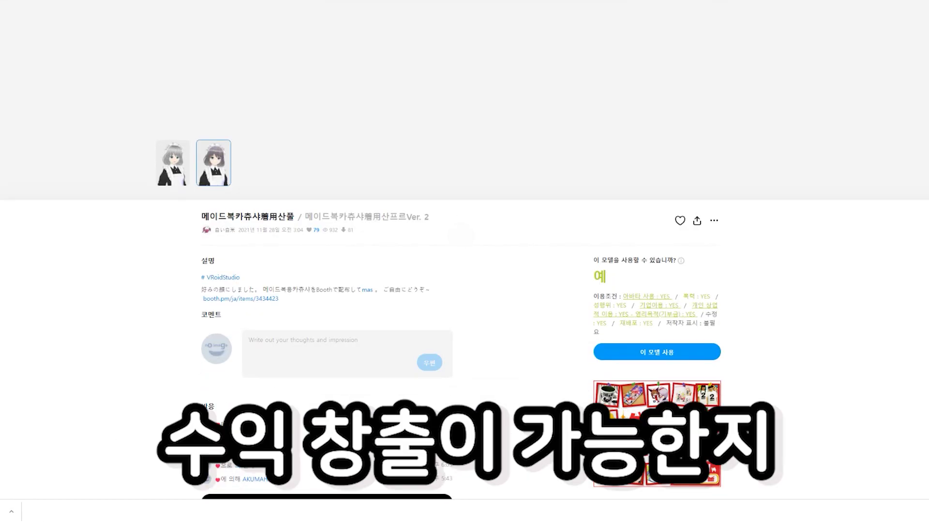
pyautogui.scroll(-3, 465, 261)
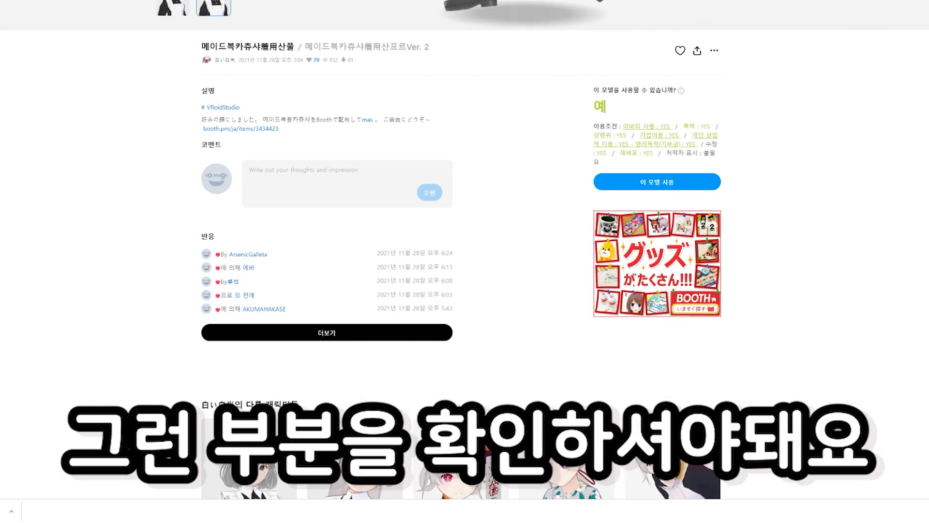
pyautogui.scroll(-2, 465, 261)
pyautogui.scroll(10, 464, 261)
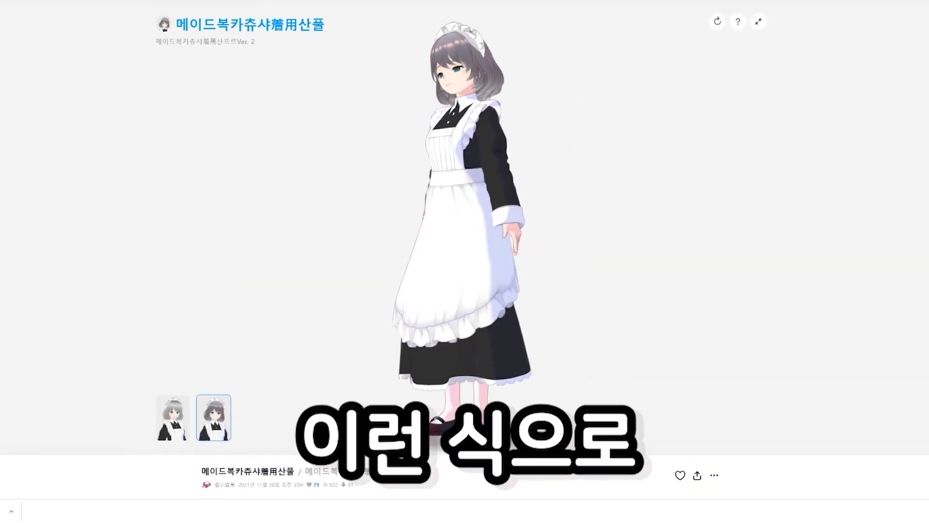
pyautogui.scroll(3, 464, 242)
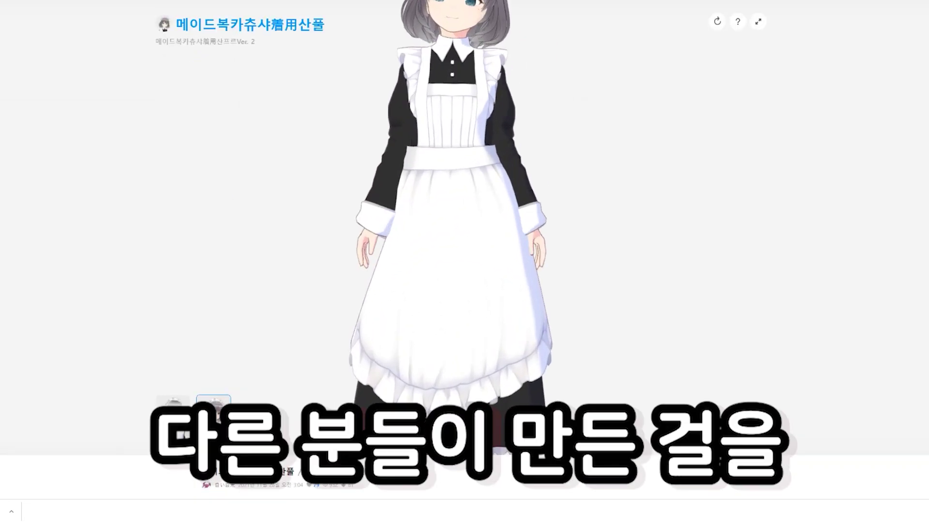
pyautogui.scroll(-3, 465, 262)
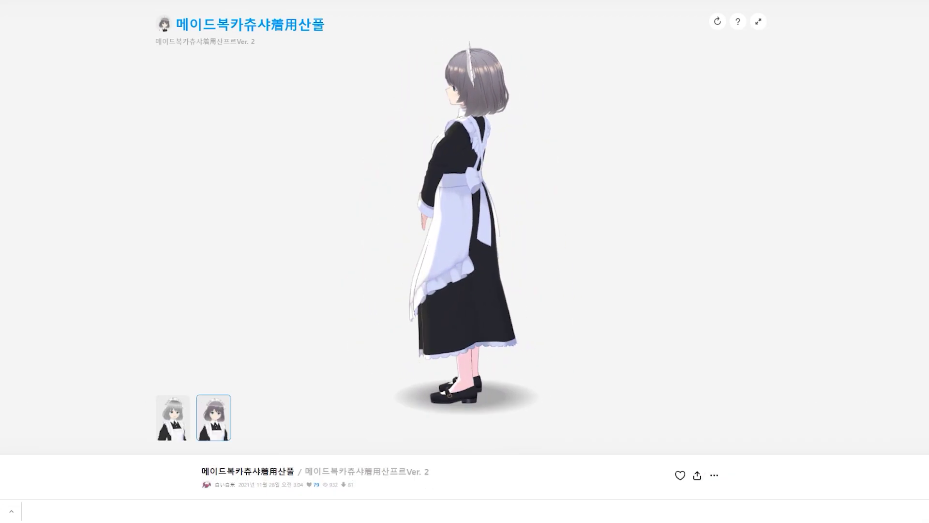
pyautogui.scroll(-15, 465, 261)
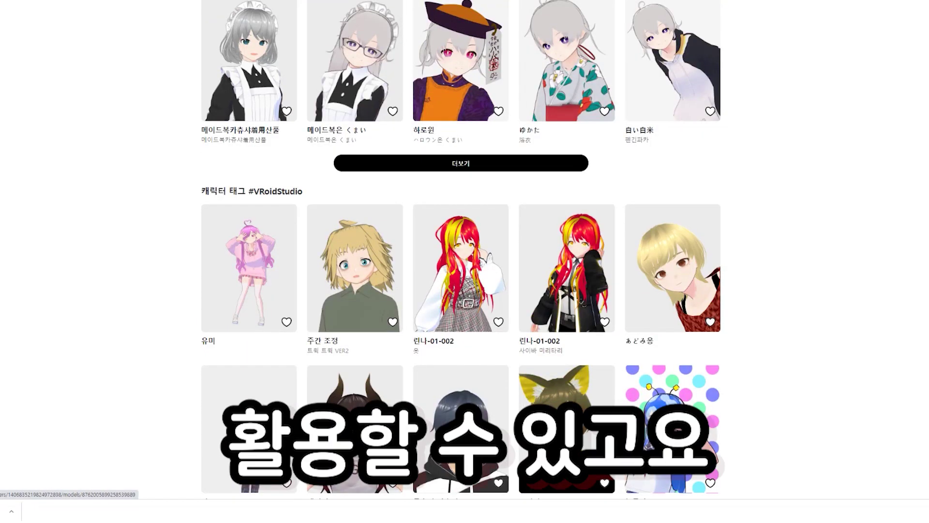
pyautogui.scroll(15, 464, 261)
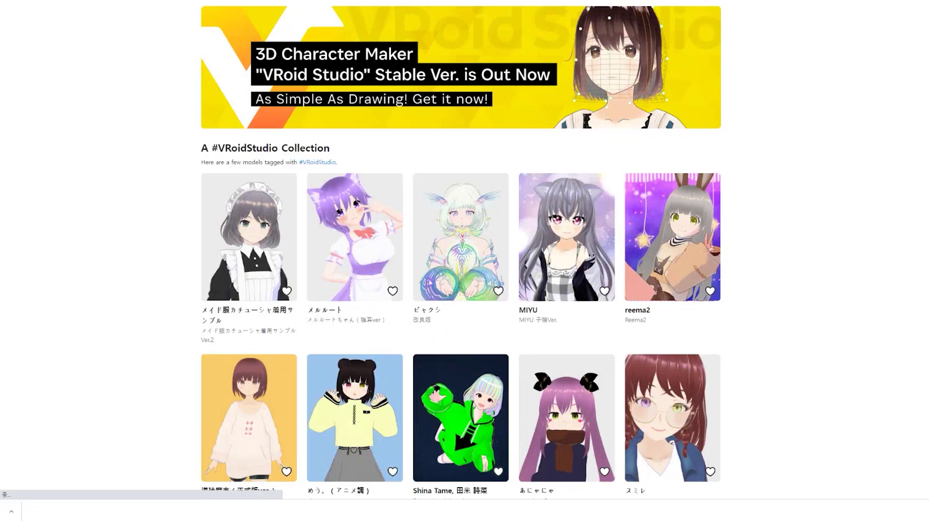
# Download the AvatarSample_A model from the new sample models, agreeing to use its data under the usage conditions
pyautogui.scroll(-8, 465, 262)
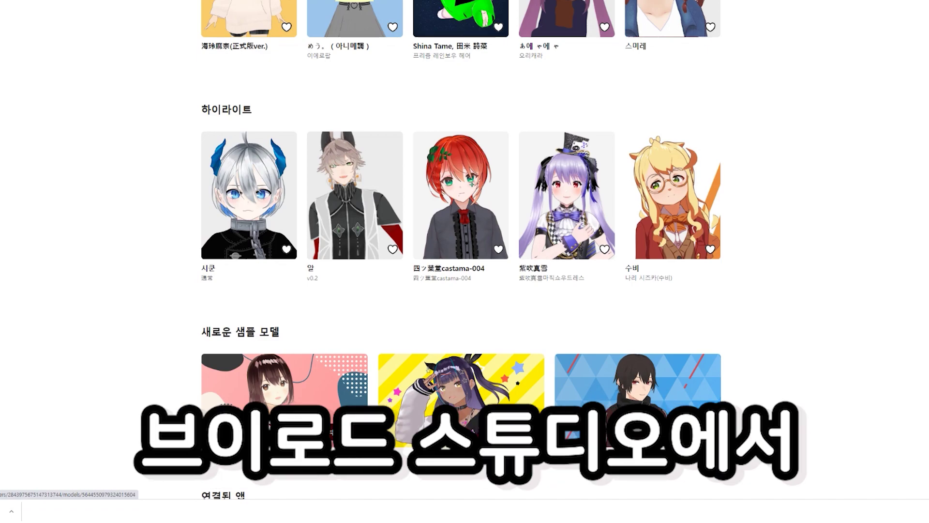
pyautogui.click(284, 387)
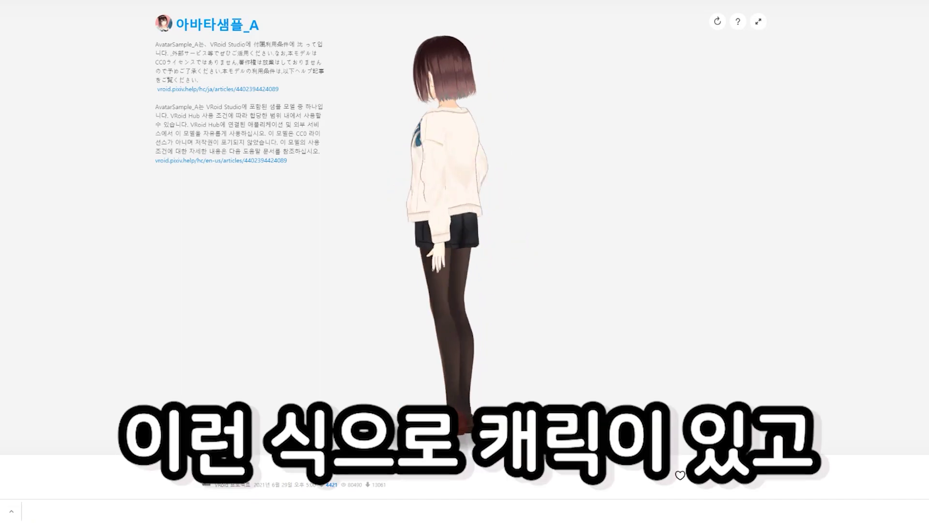
pyautogui.scroll(-8, 465, 250)
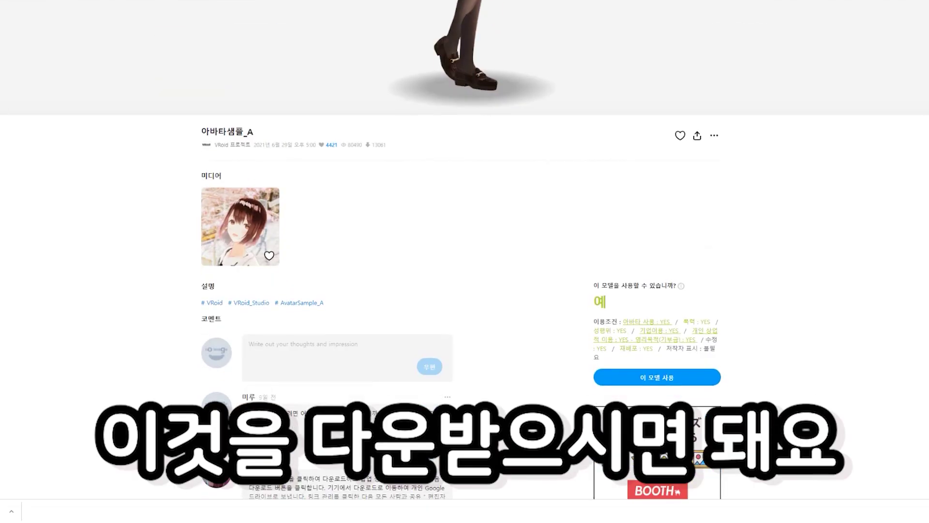
pyautogui.scroll(-1, 465, 250)
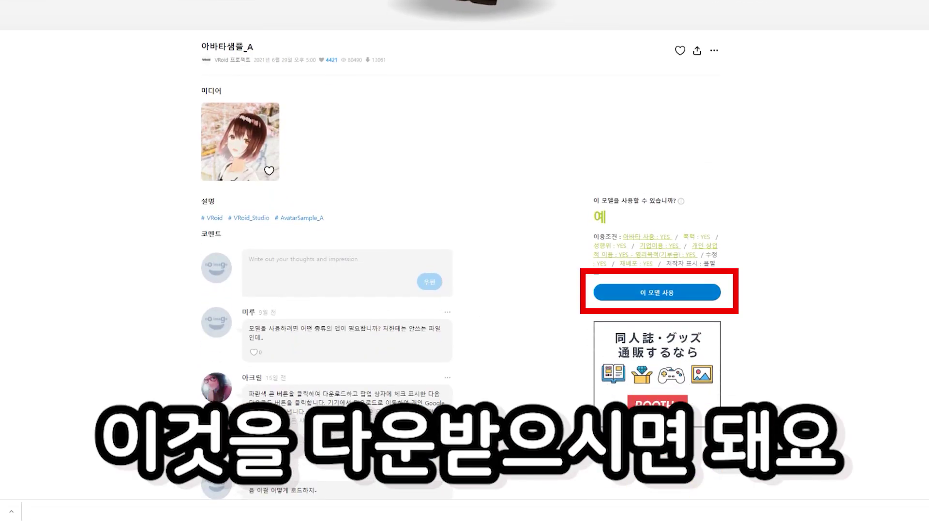
pyautogui.click(656, 292)
pyautogui.click(368, 288)
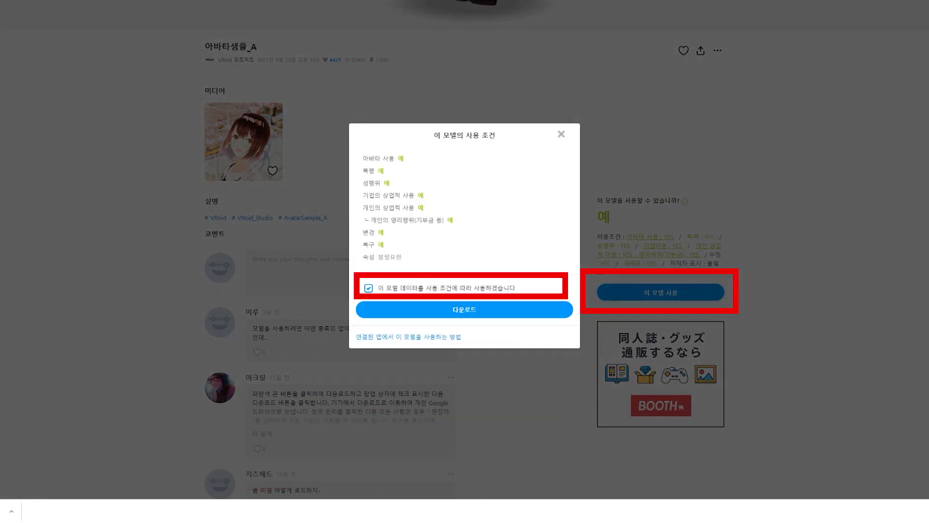
pyautogui.click(464, 309)
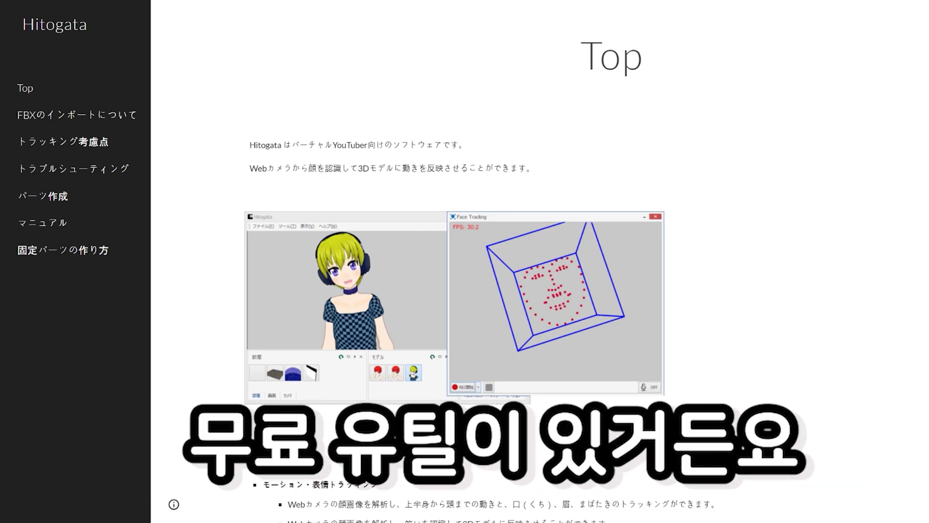
# Examine the feature list on the Hitogata website
pyautogui.scroll(-15, 540, 261)
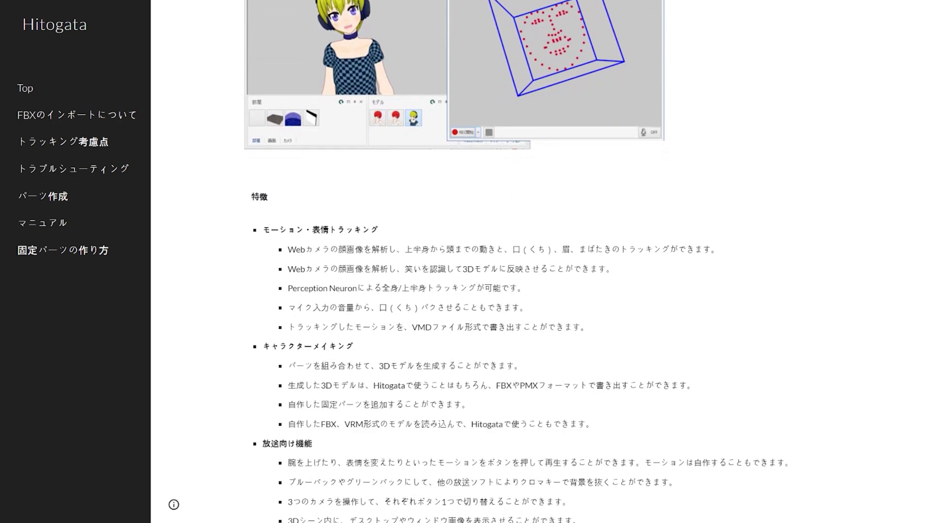
pyautogui.scroll(-1, 539, 261)
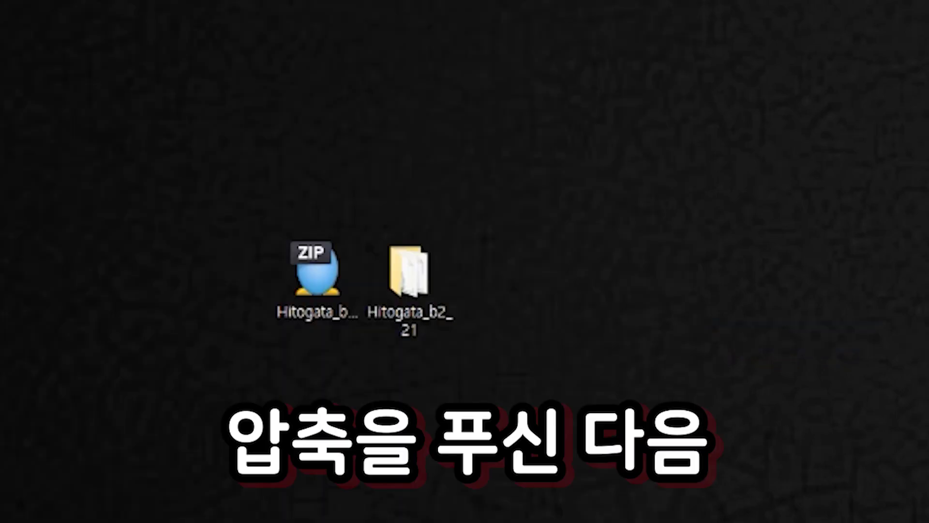
# Open the extracted Hitogata_b2_21 folder and bring up the character maker (キャラメイキング) in Hitogata
pyautogui.click(409, 285)
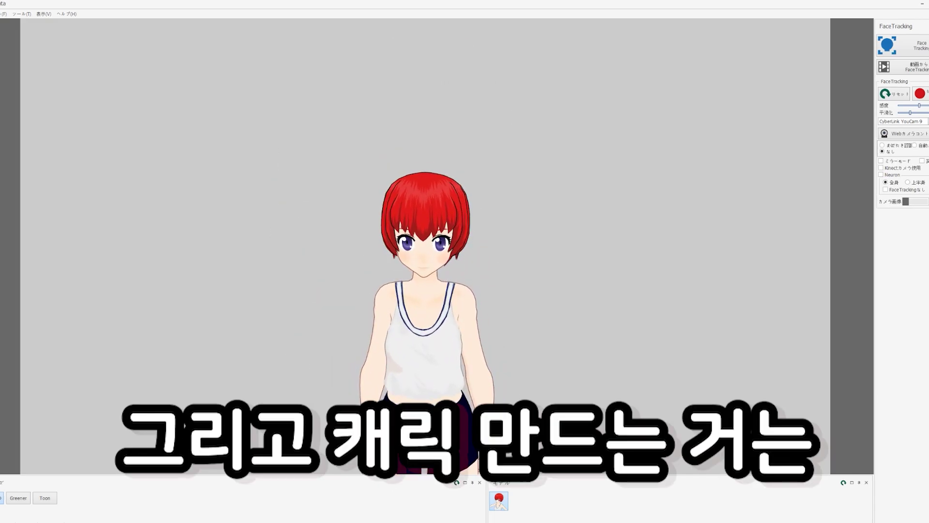
pyautogui.click(21, 14)
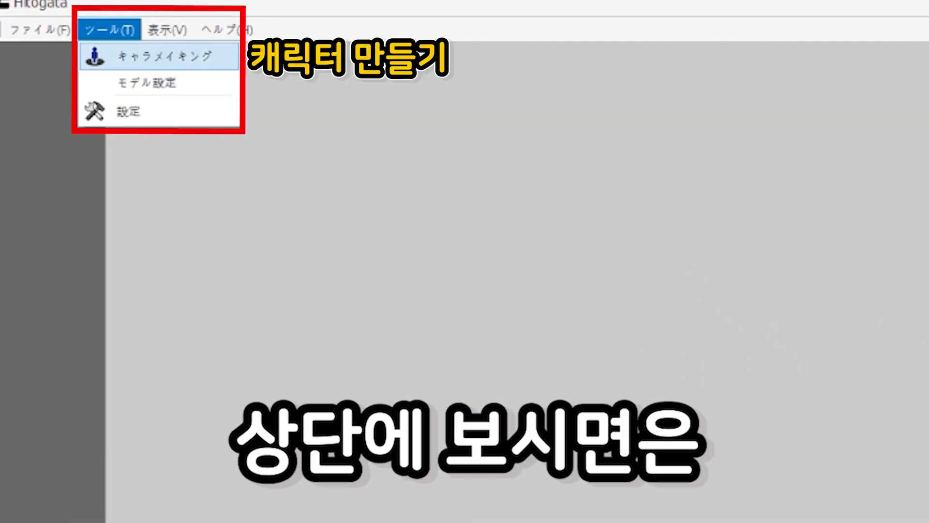
pyautogui.press('Escape')
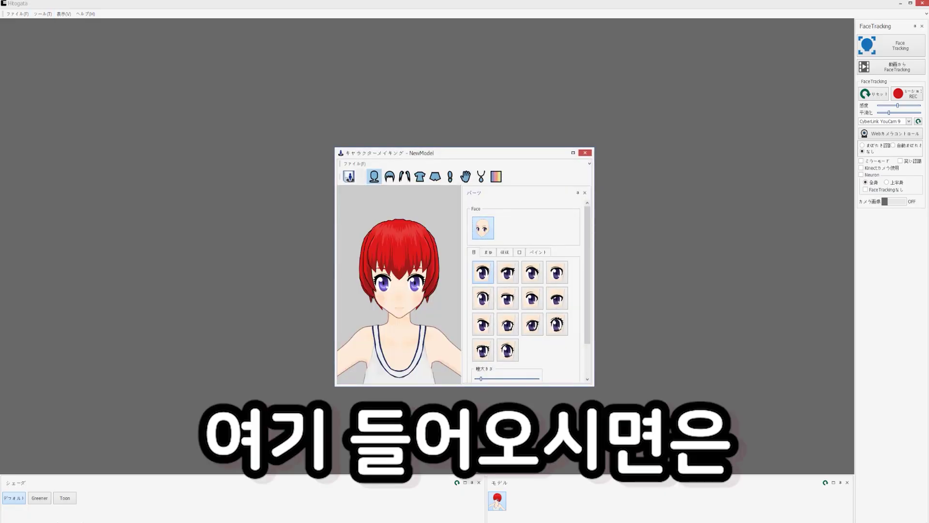
# Give the new character the second-row, second-column eyes, the second eyebrow style and the high-ponytail hairstyle
pyautogui.click(507, 271)
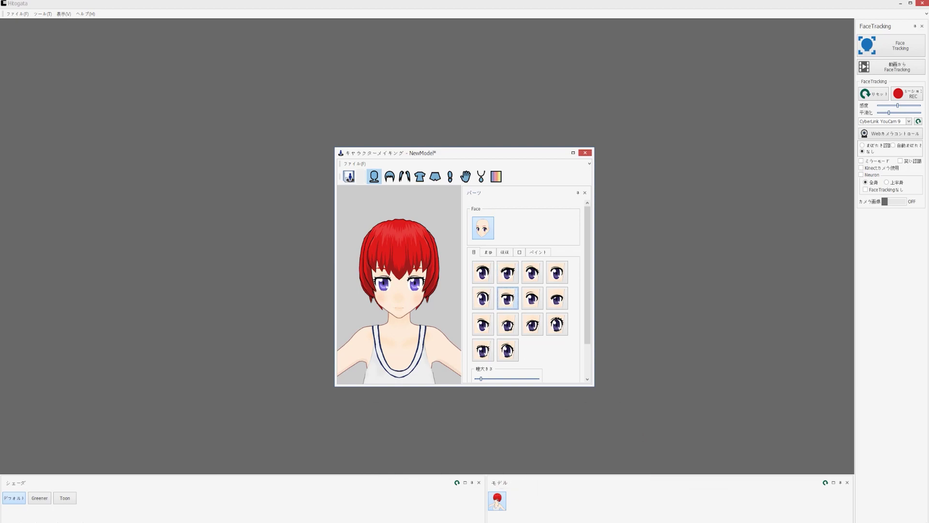
pyautogui.click(507, 272)
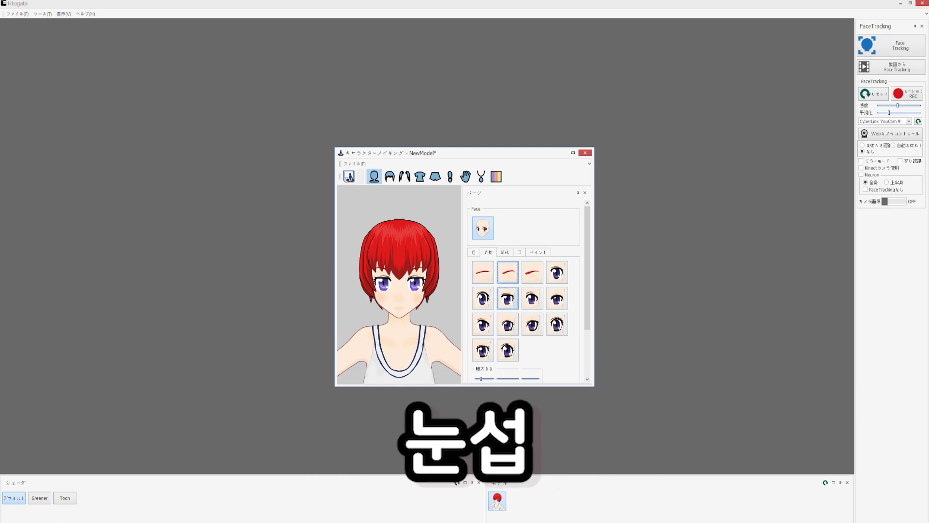
pyautogui.click(404, 176)
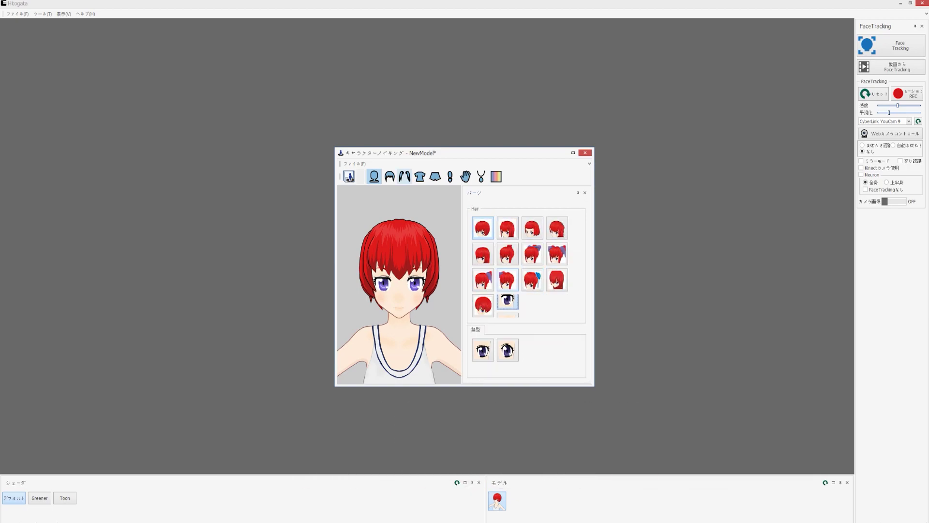
pyautogui.click(507, 254)
# Dress the character in the light-blue collared top and the navy pleated skirt
pyautogui.click(389, 176)
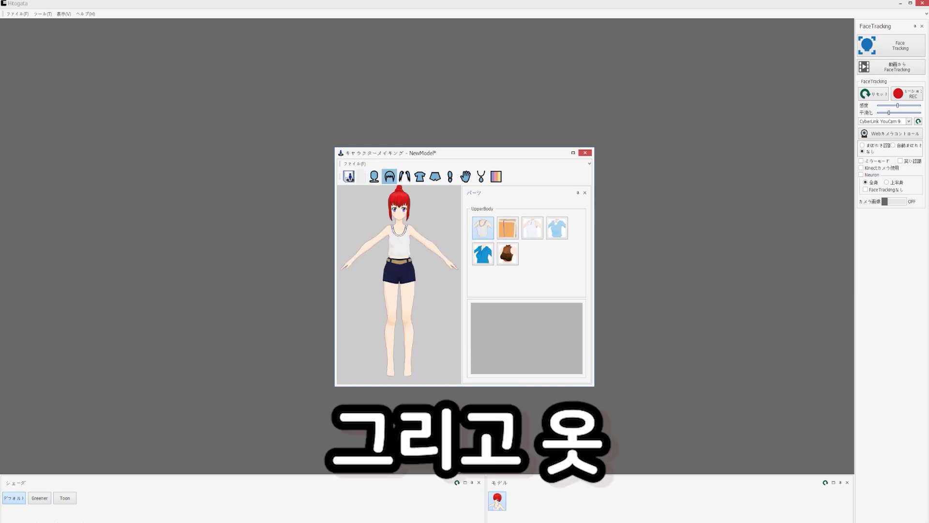
pyautogui.click(557, 228)
pyautogui.click(435, 176)
pyautogui.click(533, 227)
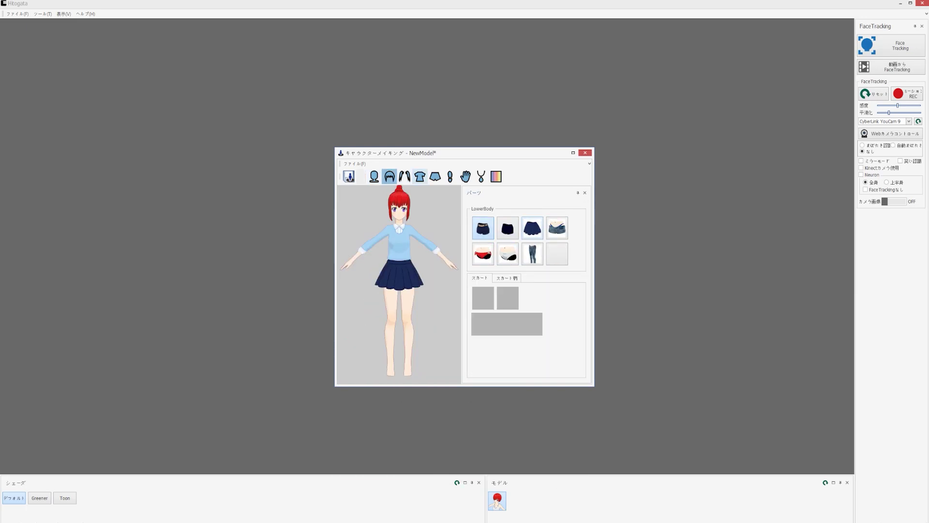
# Lower the saturation (彩度) of the character's hair colour slightly
pyautogui.click(496, 176)
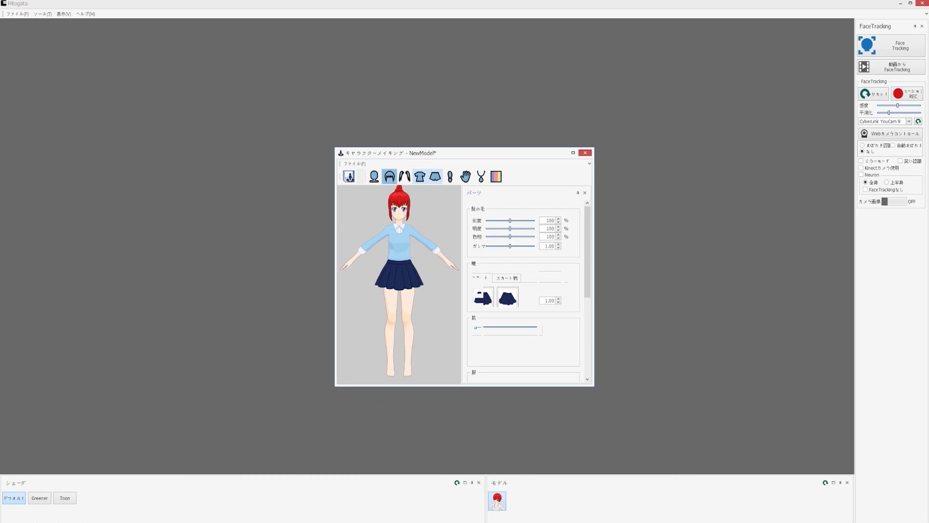
pyautogui.moveTo(510, 220); pyautogui.dragTo(496, 221)
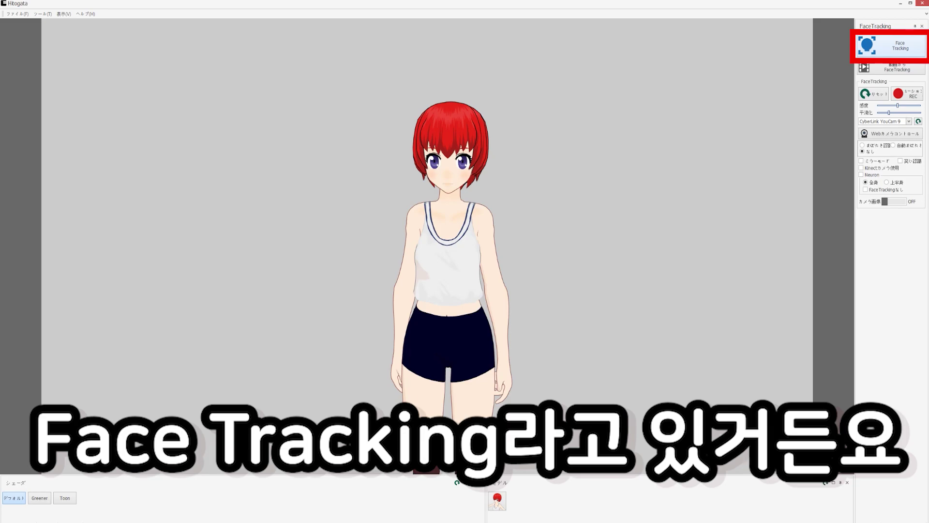
# Start face tracking with the default red-haired model
pyautogui.click(892, 46)
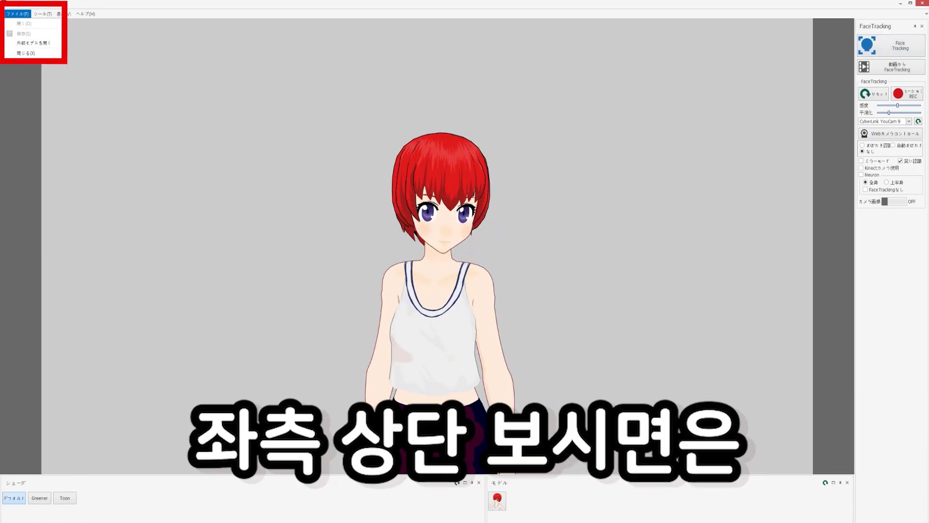
# Import 샘플 A.vrm as an external model and start face tracking with it
pyautogui.press('Return')
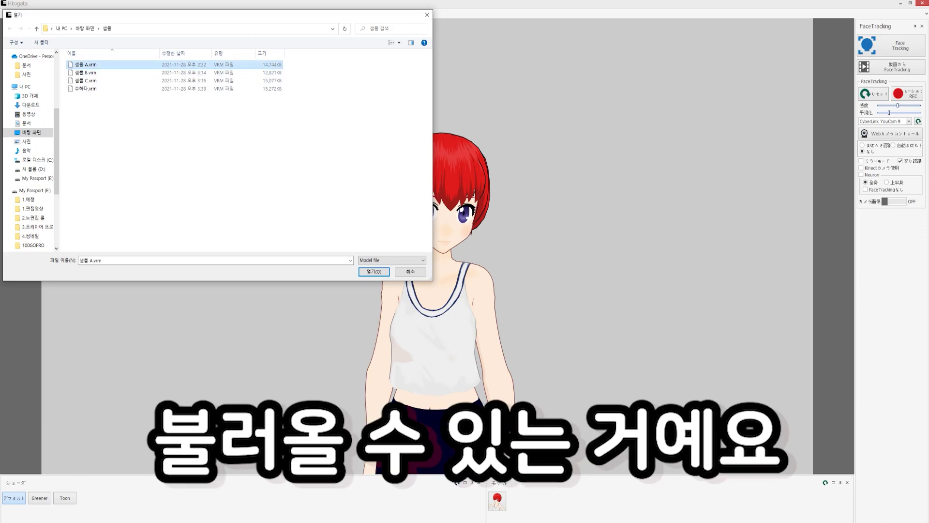
pyautogui.press('Return')
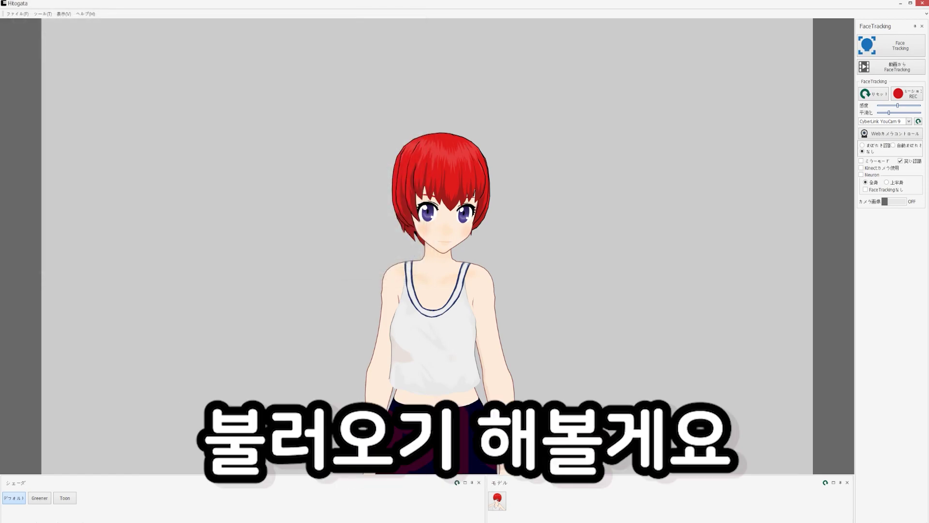
pyautogui.press('Return')
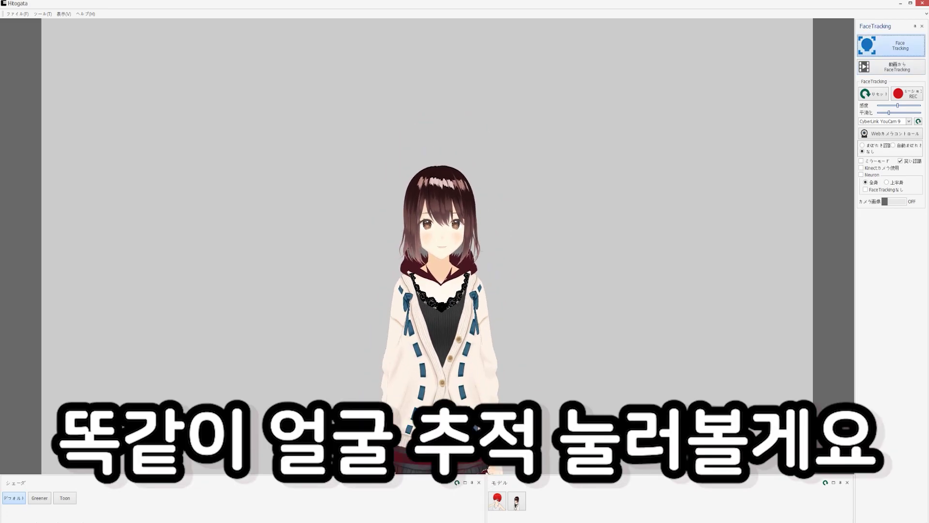
pyautogui.click(891, 45)
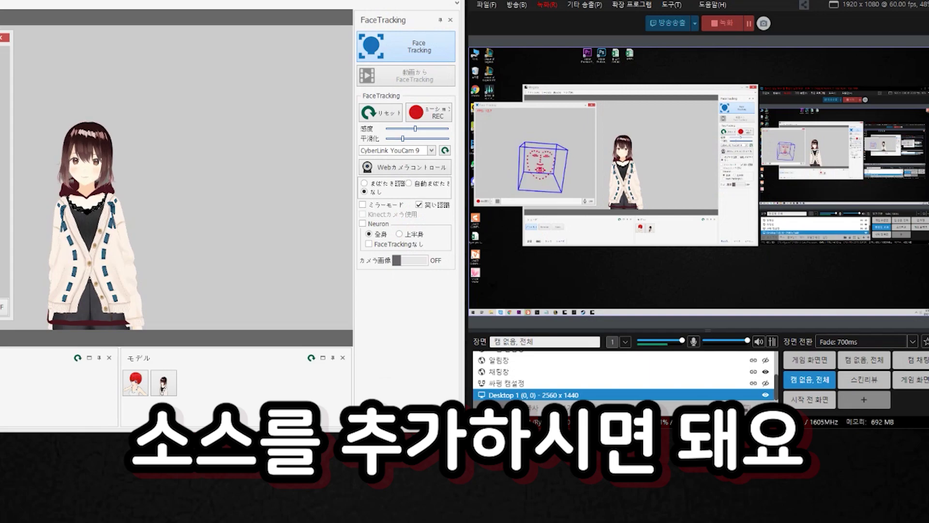
# Add a capture source for the Hitogata (DX11) window to the broadcasting scene
pyautogui.click(525, 408)
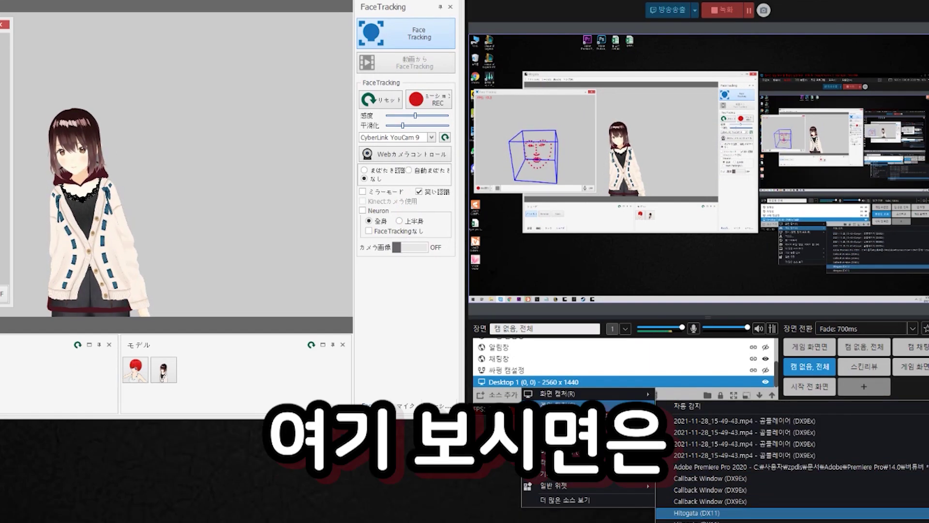
pyautogui.click(696, 513)
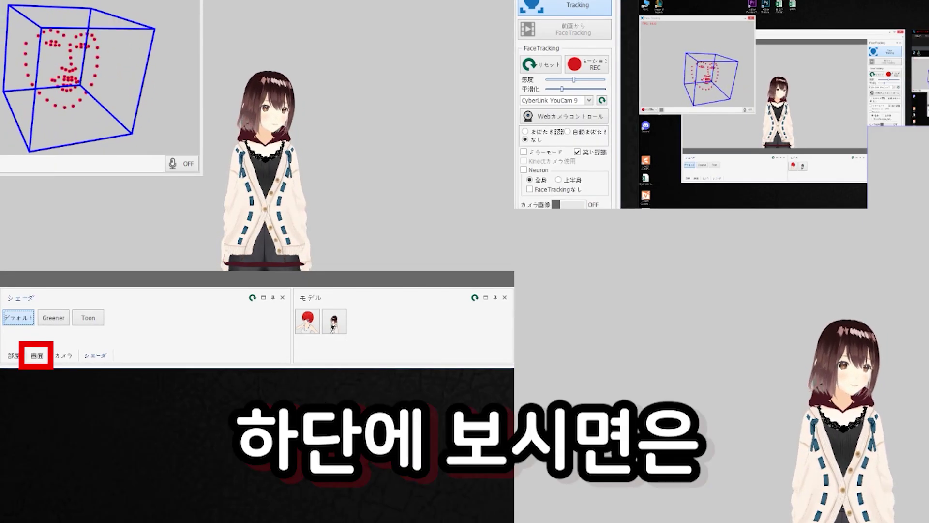
# Give the avatar view a green background and key it out with a green chroma key (크로마 키) on the Hitogata source
pyautogui.click(36, 355)
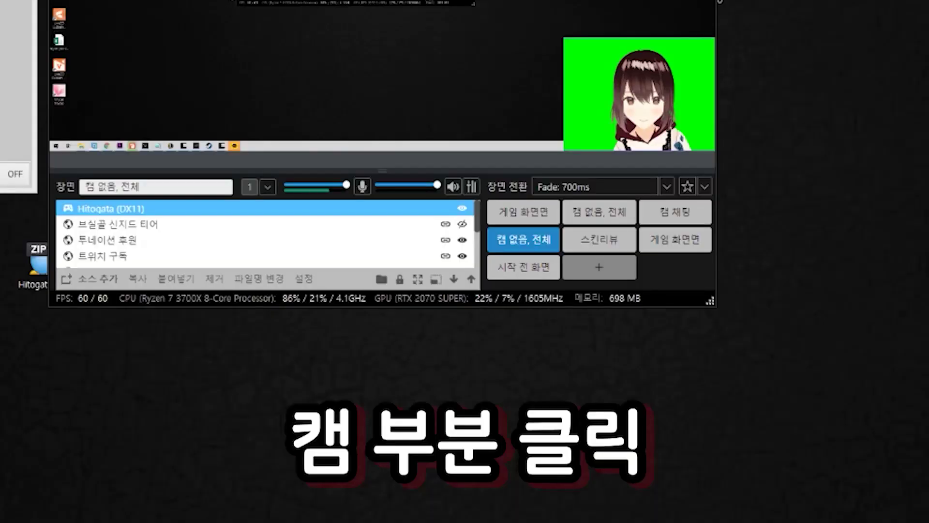
pyautogui.click(682, 103)
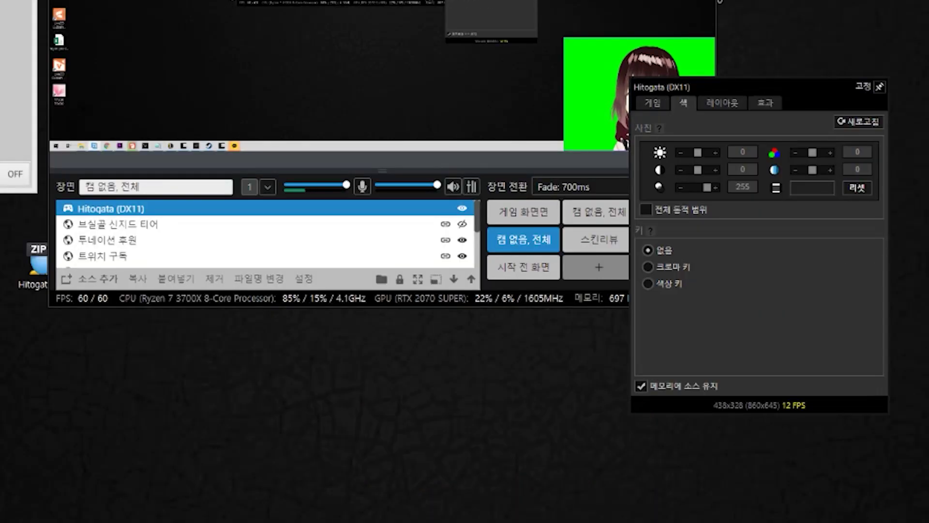
pyautogui.click(647, 266)
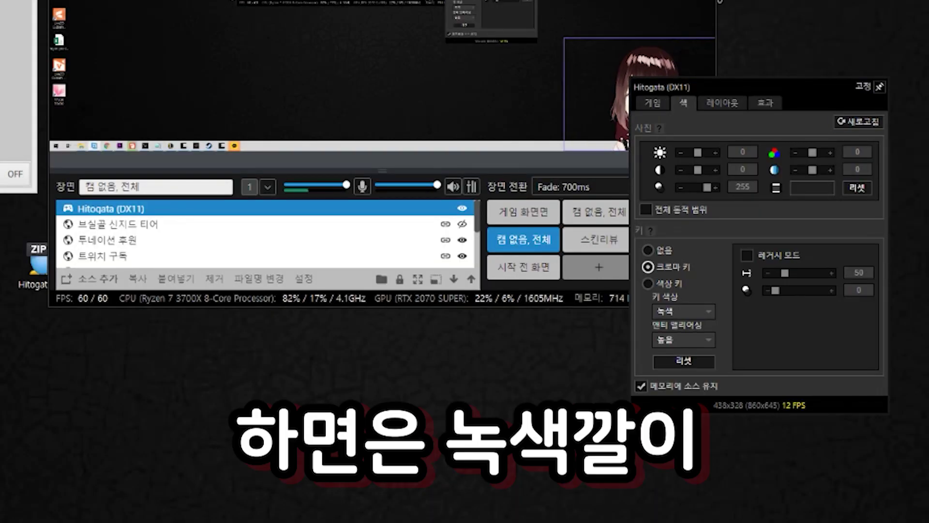
pyautogui.press('Escape')
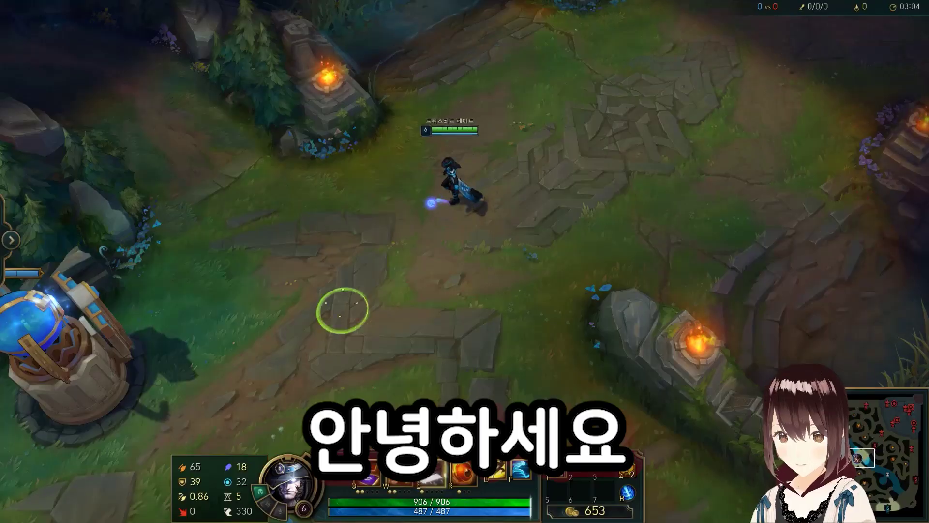
pyautogui.rightClick(408, 251)
pyautogui.rightClick(381, 311)
pyautogui.rightClick(526, 210)
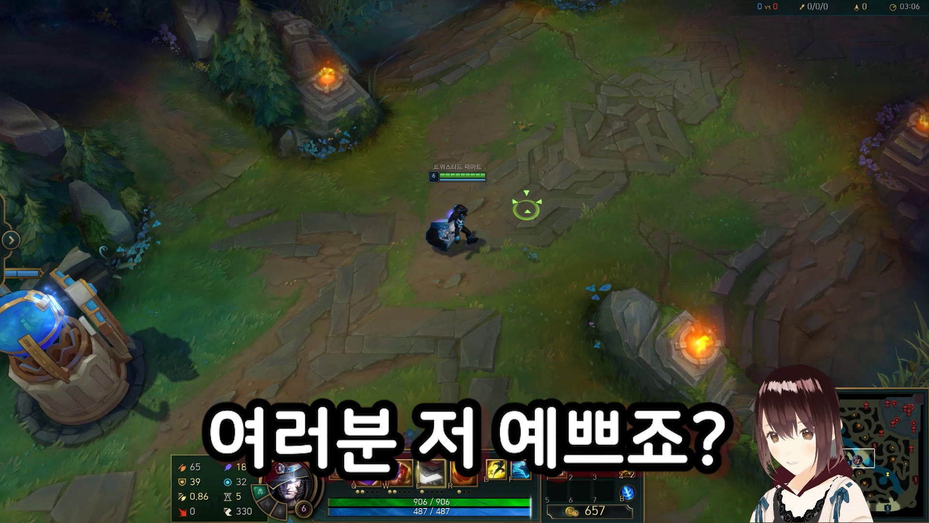
pyautogui.rightClick(595, 202)
pyautogui.rightClick(608, 166)
pyautogui.rightClick(428, 220)
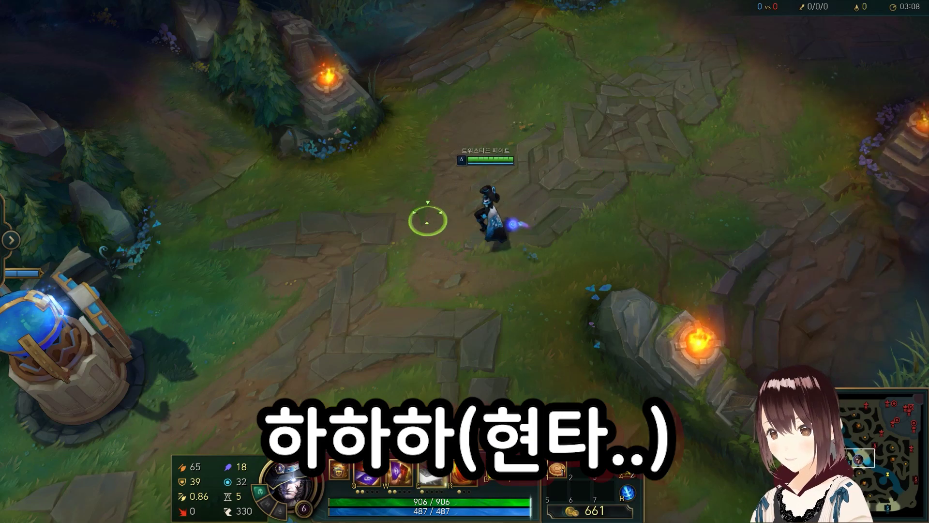
pyautogui.rightClick(532, 184)
pyautogui.rightClick(576, 139)
pyautogui.rightClick(351, 301)
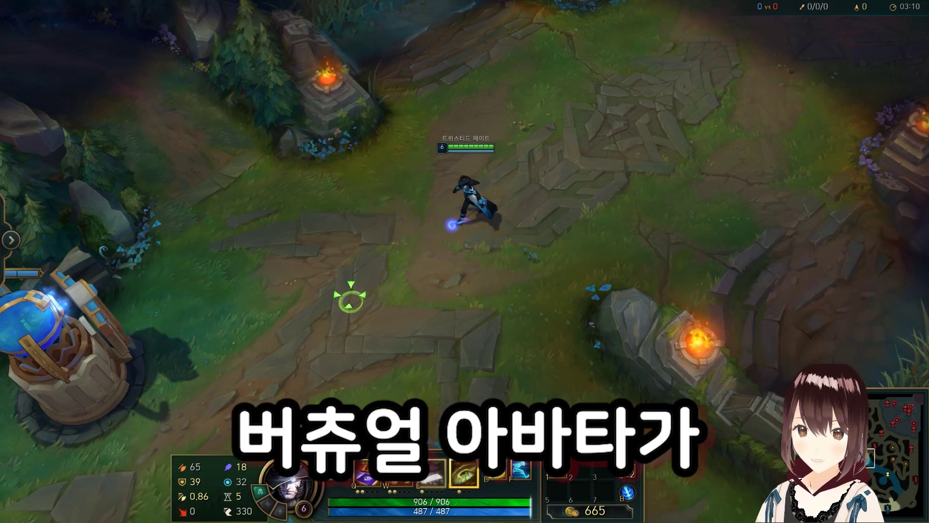
pyautogui.press('w')
pyautogui.rightClick(602, 176)
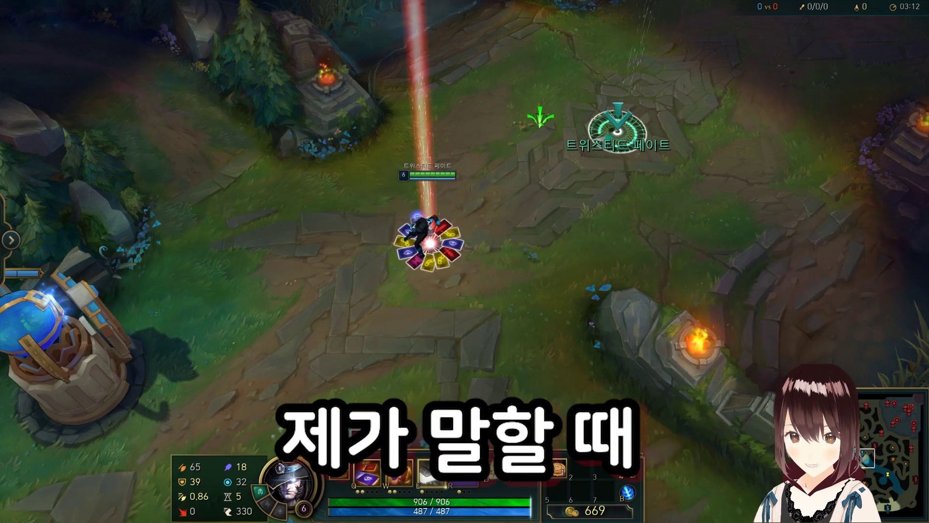
pyautogui.rightClick(307, 238)
pyautogui.press('q')
pyautogui.rightClick(415, 187)
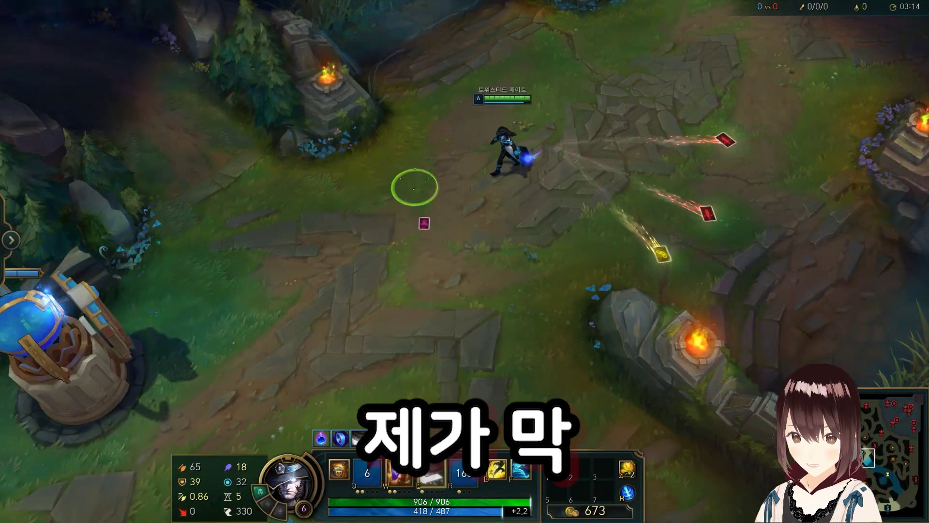
pyautogui.rightClick(426, 212)
pyautogui.rightClick(576, 137)
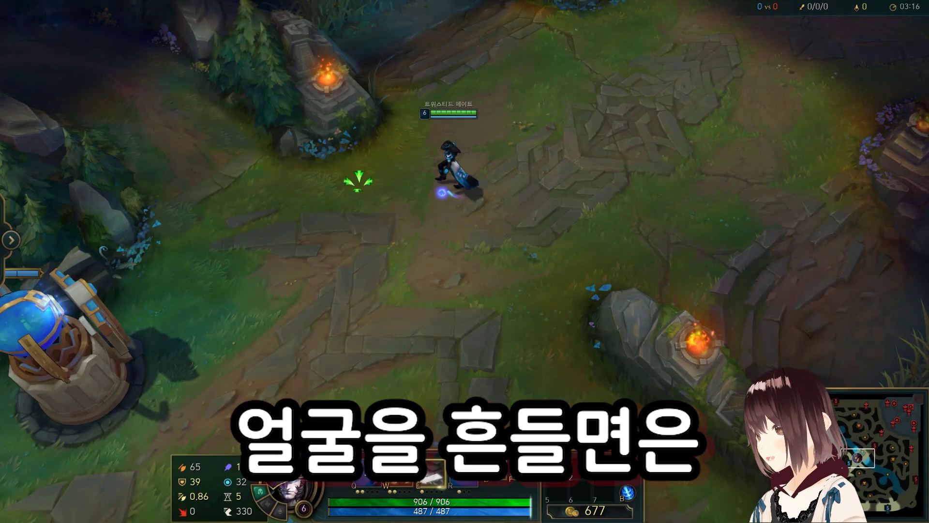
pyautogui.rightClick(620, 108)
pyautogui.rightClick(604, 158)
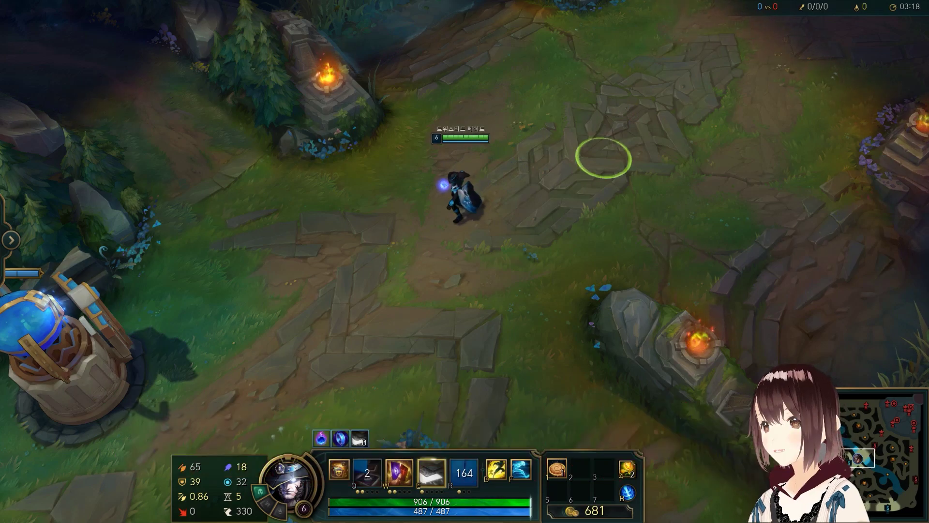
pyautogui.rightClick(374, 191)
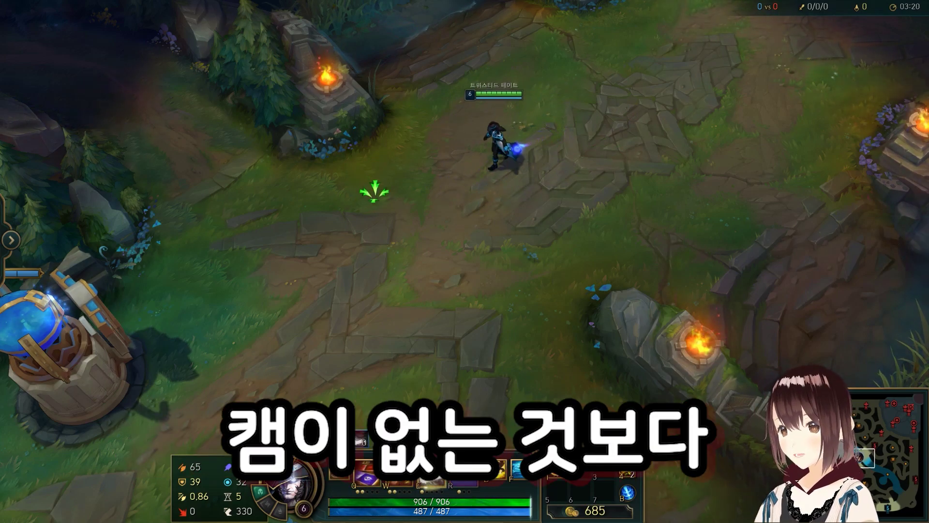
pyautogui.press('r')
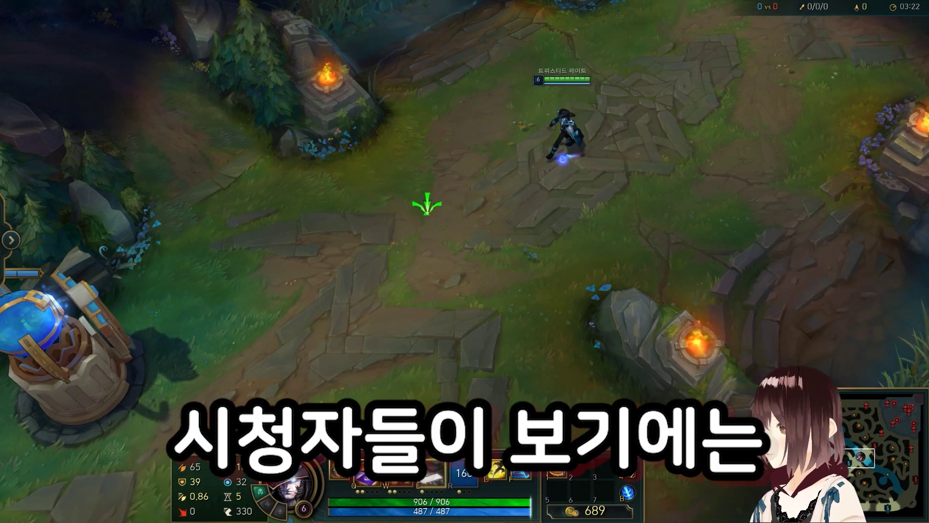
pyautogui.rightClick(537, 141)
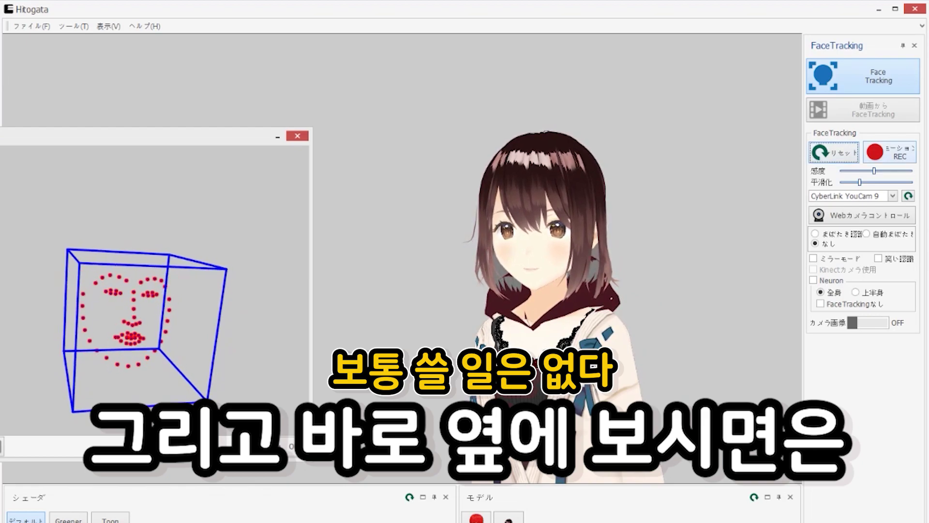
# Tune the face tracking: raise the sensitivity (感度), slightly increase the smoothing (平滑化) and set blinking to なし
pyautogui.click(890, 152)
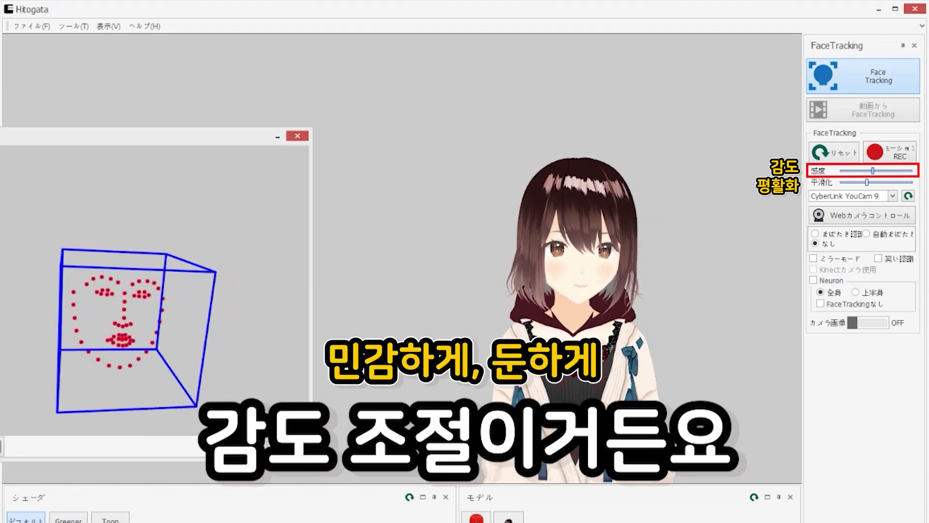
pyautogui.moveTo(873, 171); pyautogui.dragTo(897, 171)
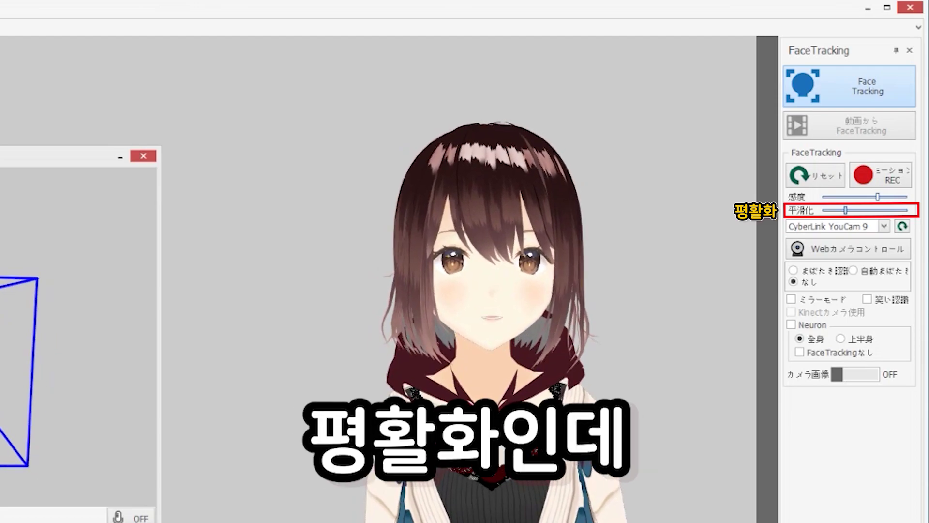
pyautogui.press('Right')
pyautogui.press('Right')
pyautogui.press('Right')
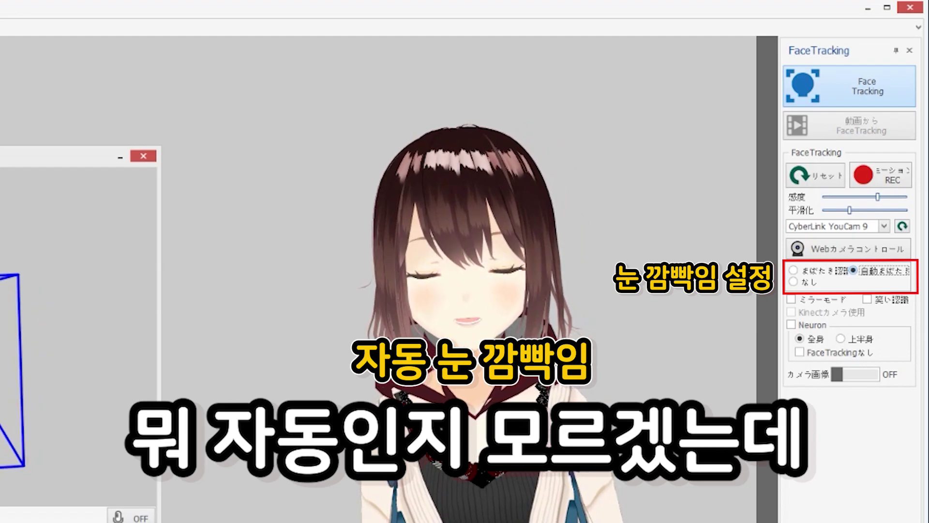
pyautogui.click(793, 281)
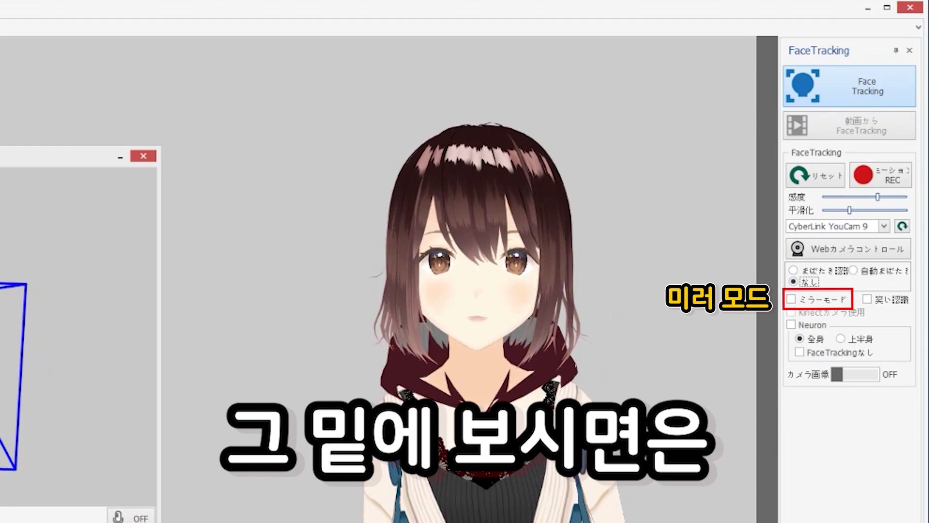
# Try out mirror mode (ミラーモード) and the camera image display (カメラ画像), switching each one off again
pyautogui.press('space')
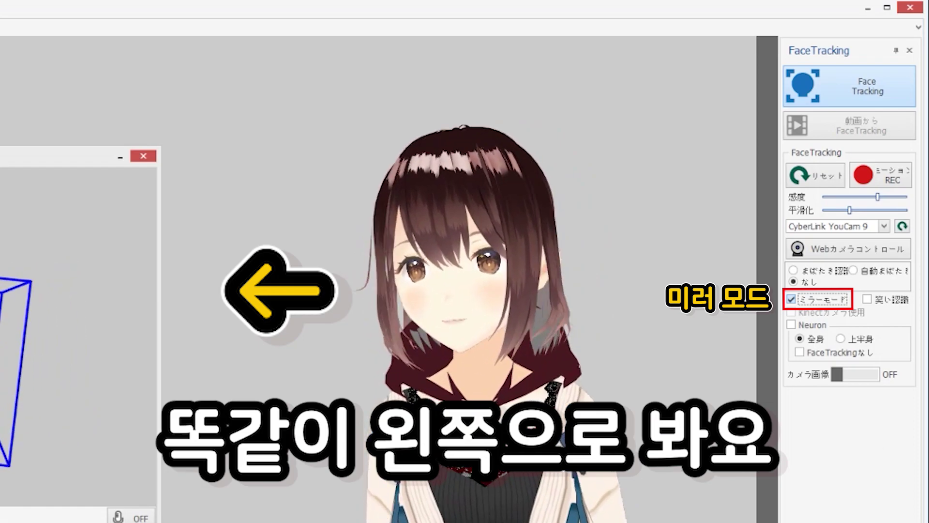
pyautogui.press('space')
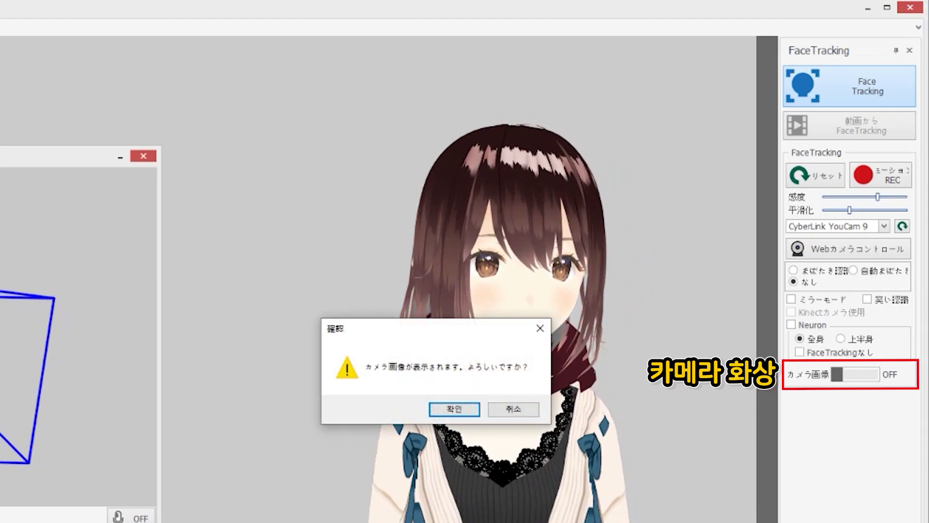
pyautogui.press('Return')
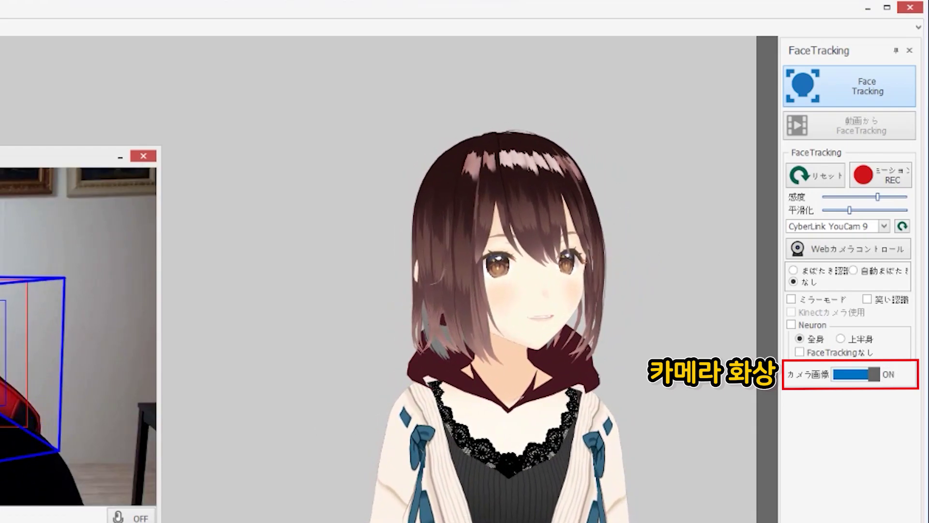
pyautogui.press('space')
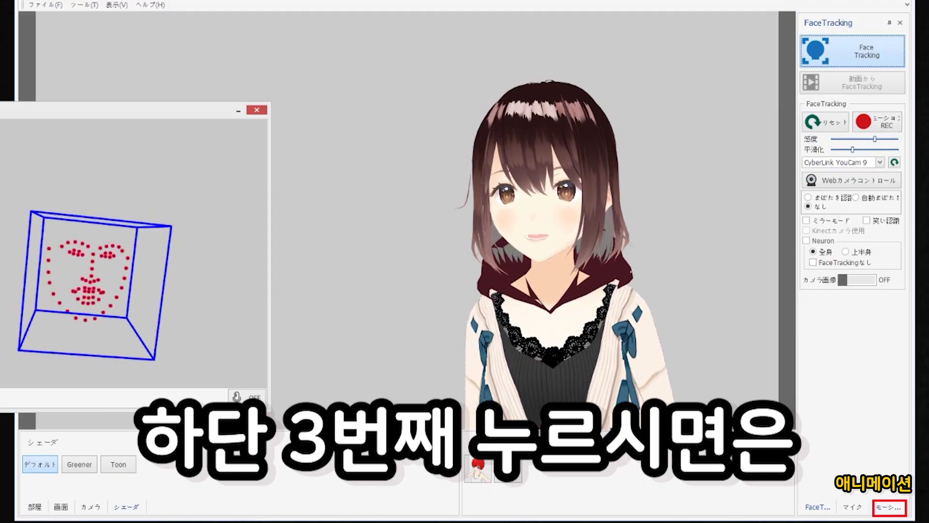
# Create an additional expression (追加表情) named 11 with one combination entry in the model settings (モデル設定)
pyautogui.click(889, 507)
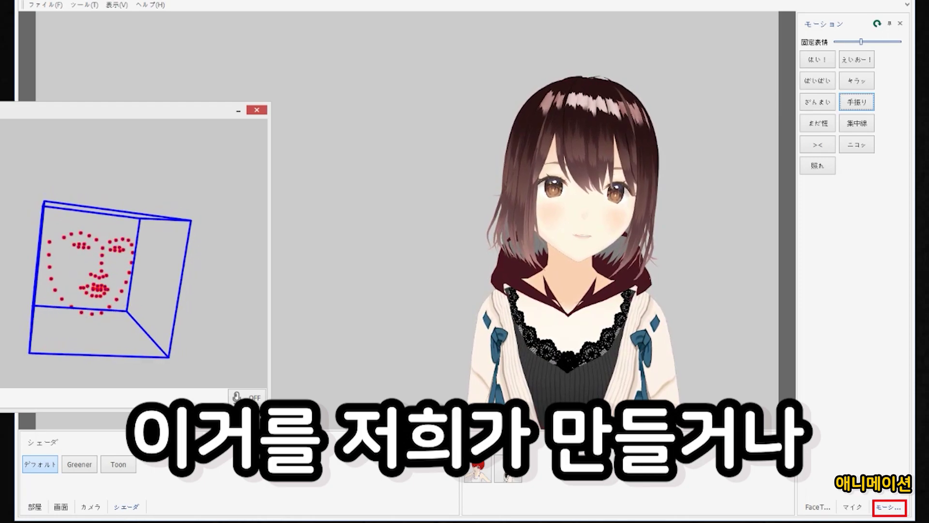
pyautogui.hotkey('alt', 't')
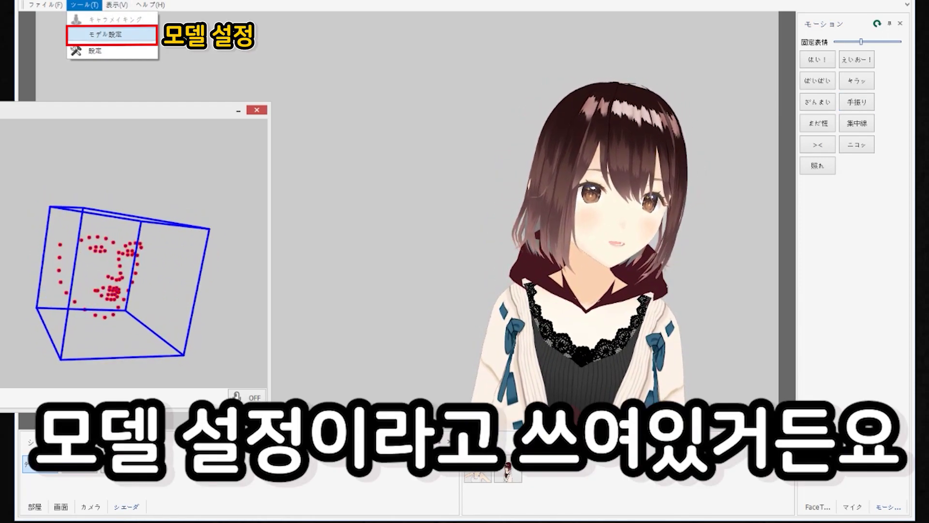
pyautogui.press('Return')
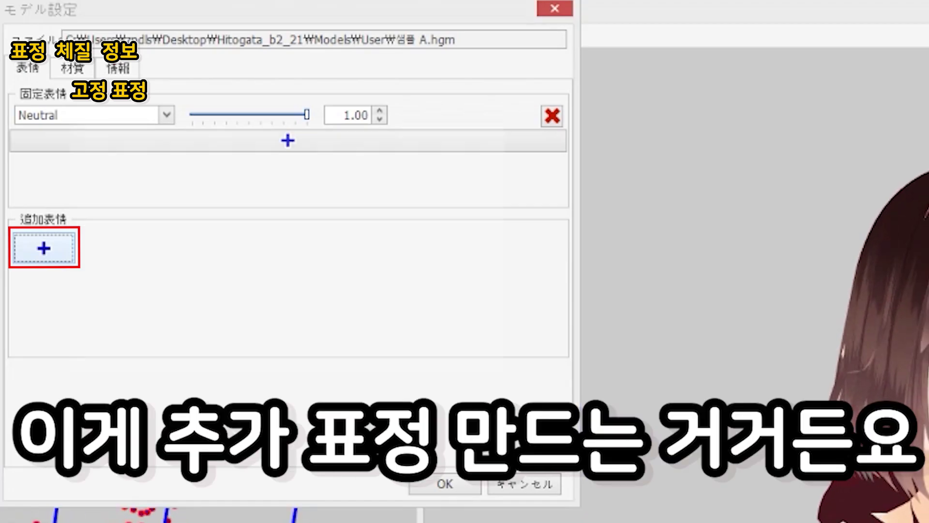
pyautogui.press('Return')
pyautogui.write('11')
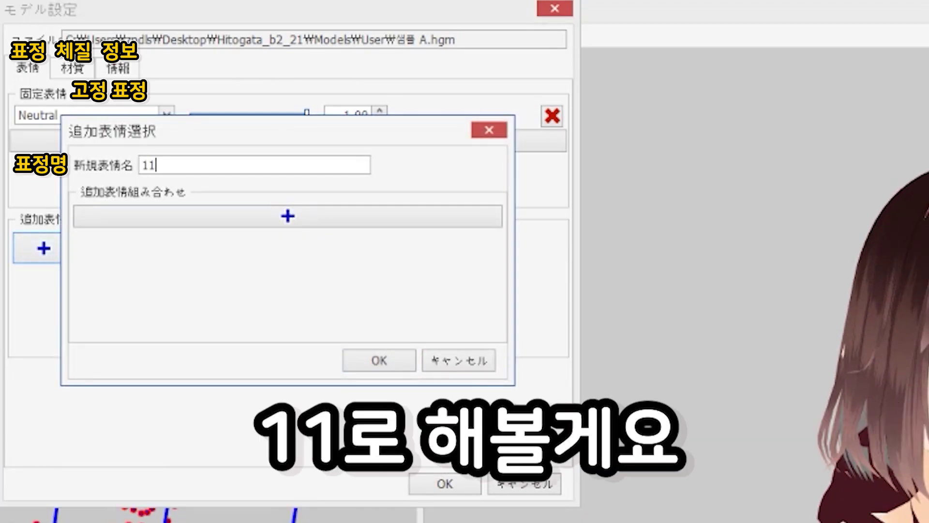
pyautogui.press('Return')
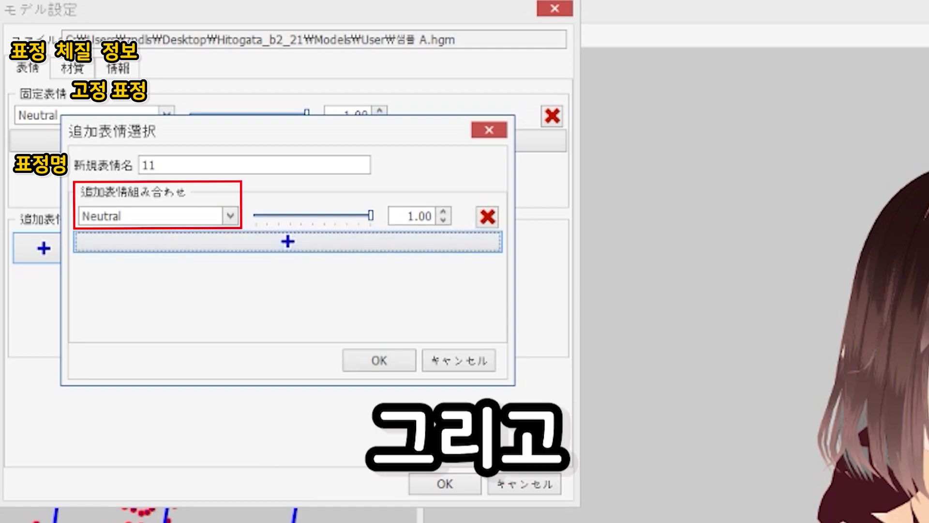
# Assign Joy as the combination of expression 11 and save the new expression
pyautogui.click(230, 215)
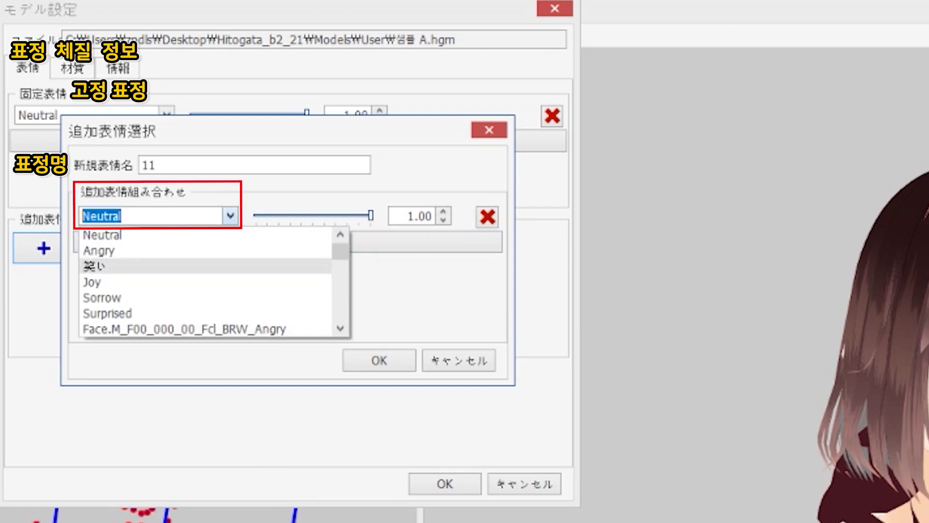
pyautogui.scroll(-10, 206, 266)
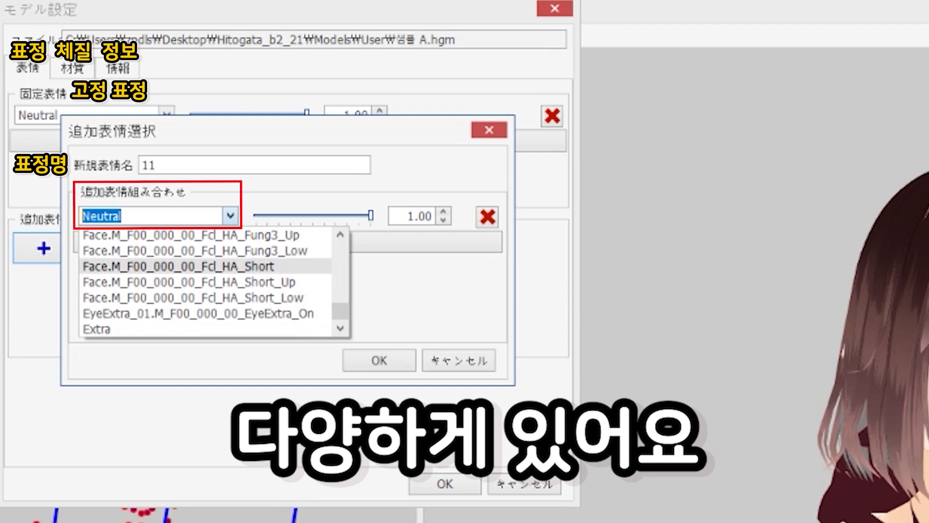
pyautogui.scroll(10, 206, 282)
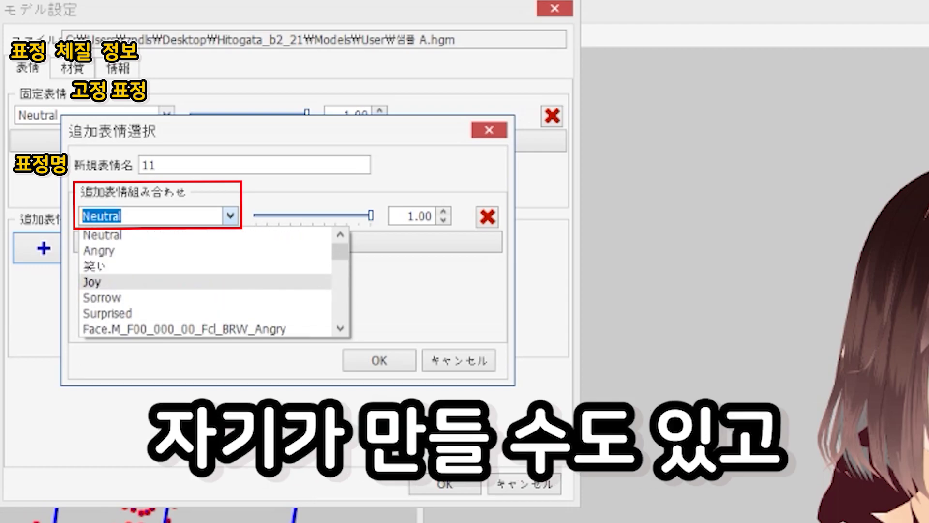
pyautogui.click(206, 282)
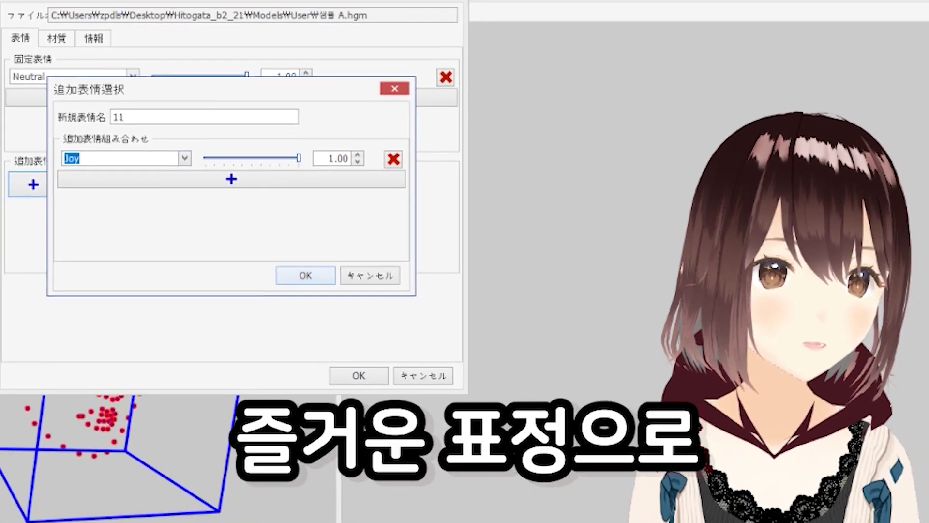
pyautogui.press('Return')
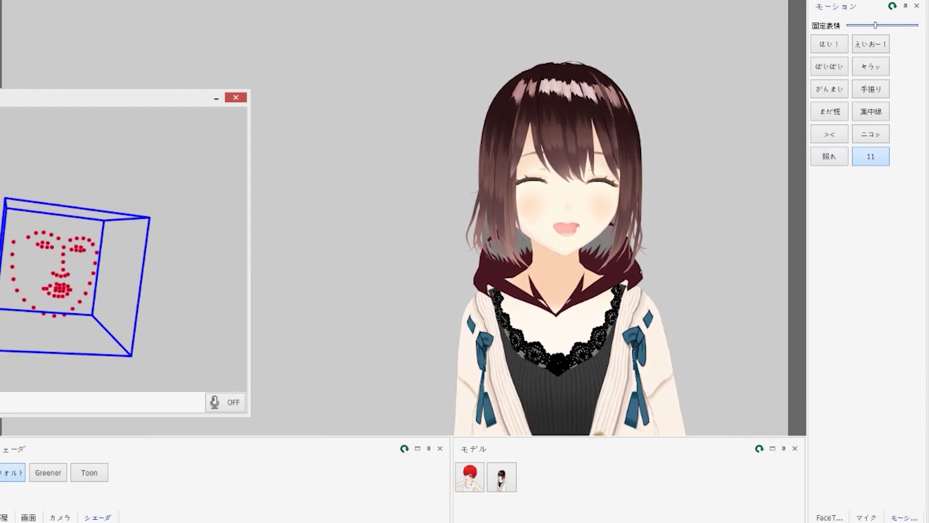
# Play the はい！ motion together with the active expression 11
pyautogui.click(830, 44)
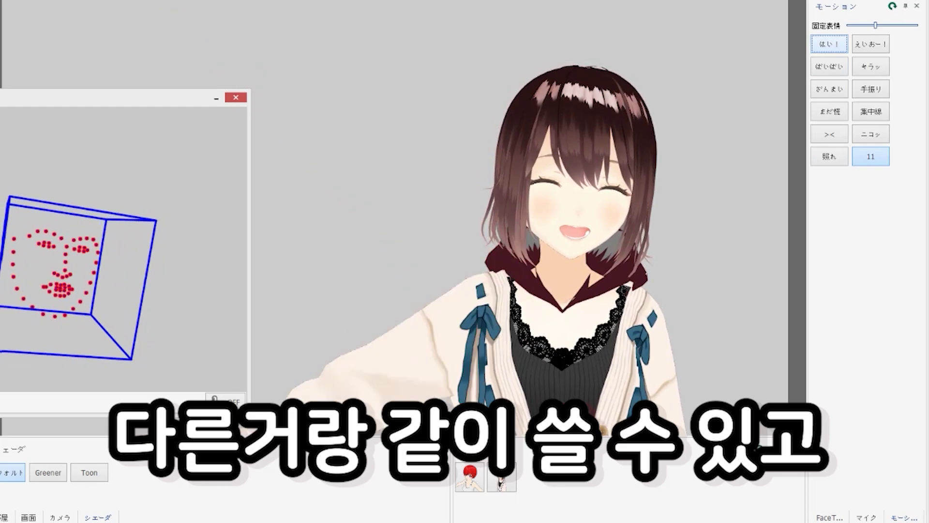
# Switch off the active expression 11 on the avatar
pyautogui.click(870, 156)
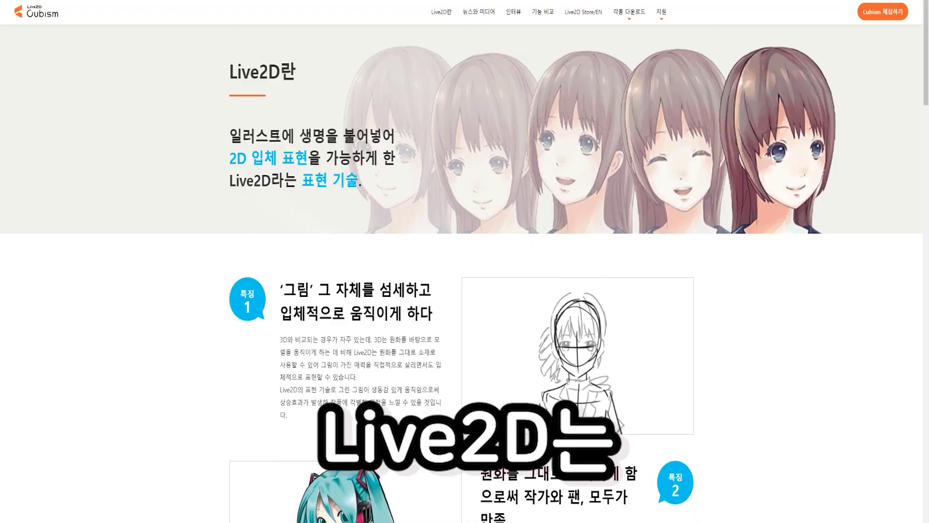
# Look through the Live2D Cubism website's introduction page, covering the technology's features, advantages and production process
pyautogui.scroll(-7, 276, 183)
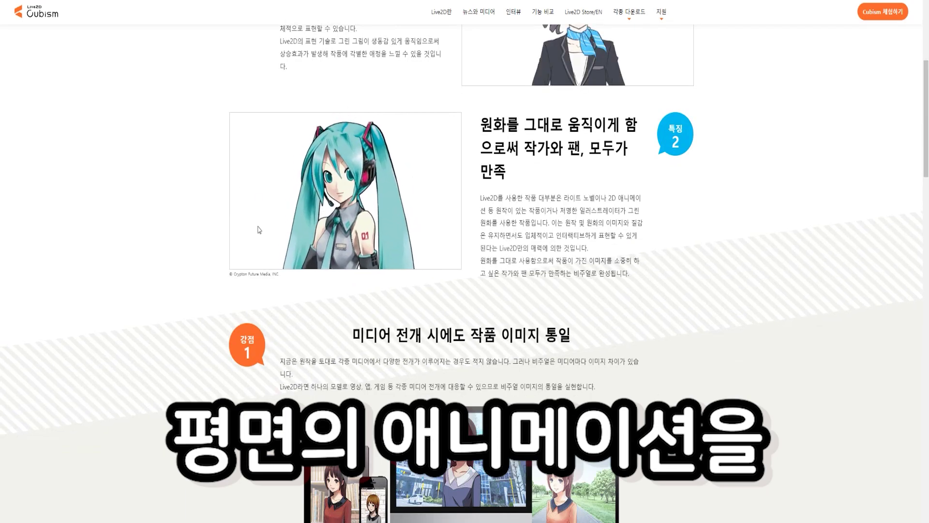
pyautogui.scroll(7, 345, 211)
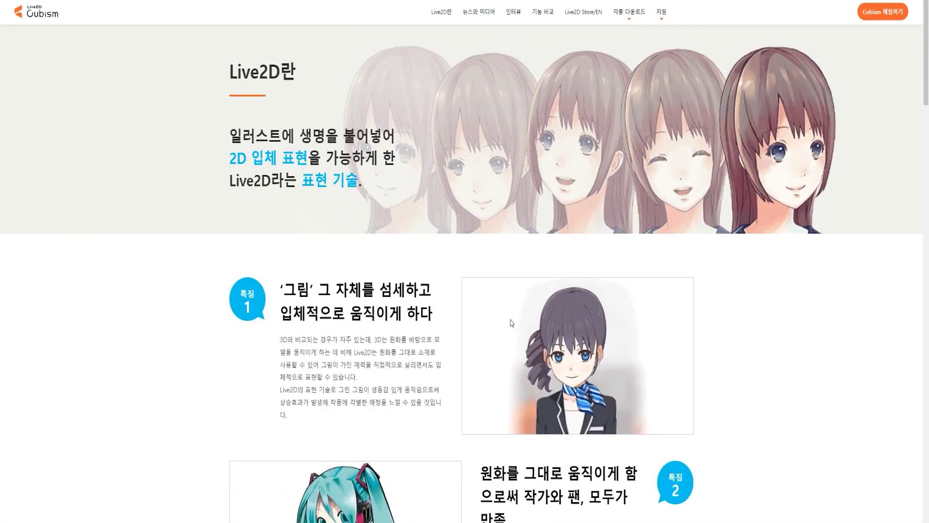
pyautogui.scroll(-5, 479, 295)
pyautogui.scroll(-20, 478, 295)
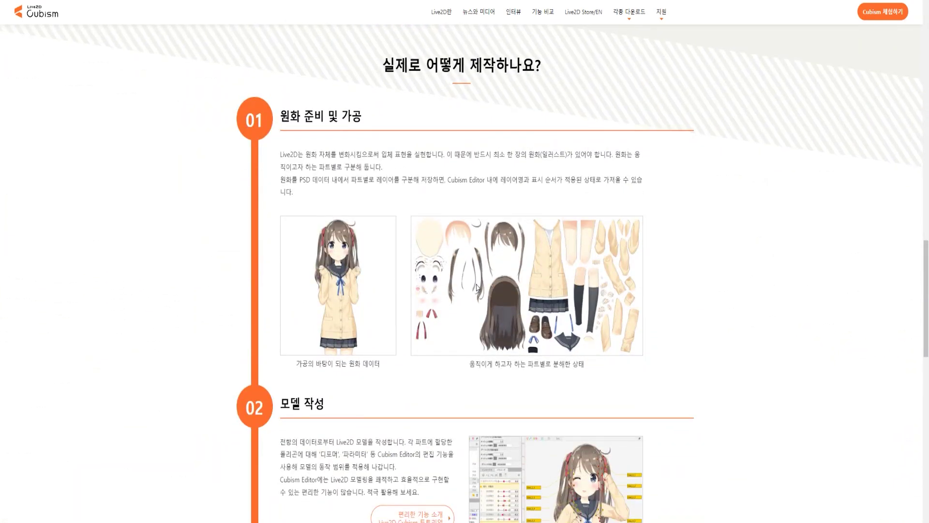
pyautogui.scroll(-20, 477, 288)
pyautogui.scroll(20, 476, 287)
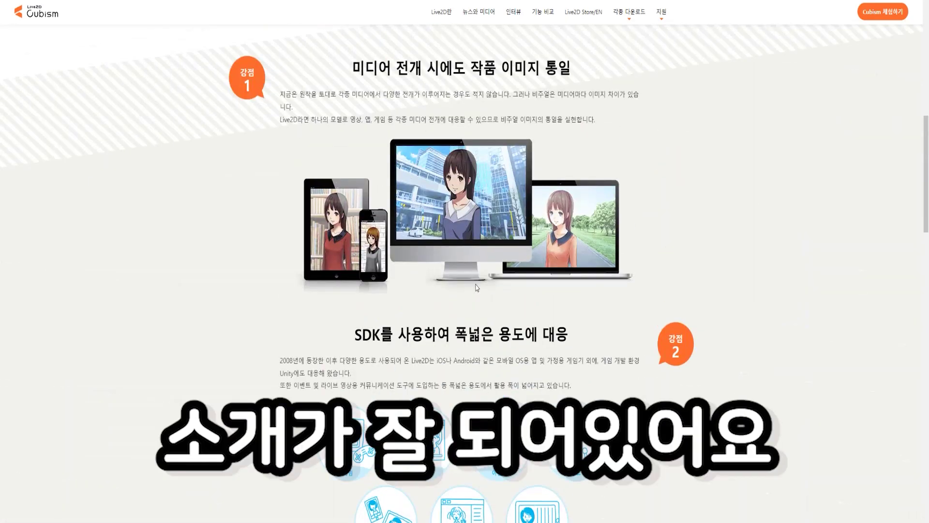
pyautogui.scroll(15, 477, 287)
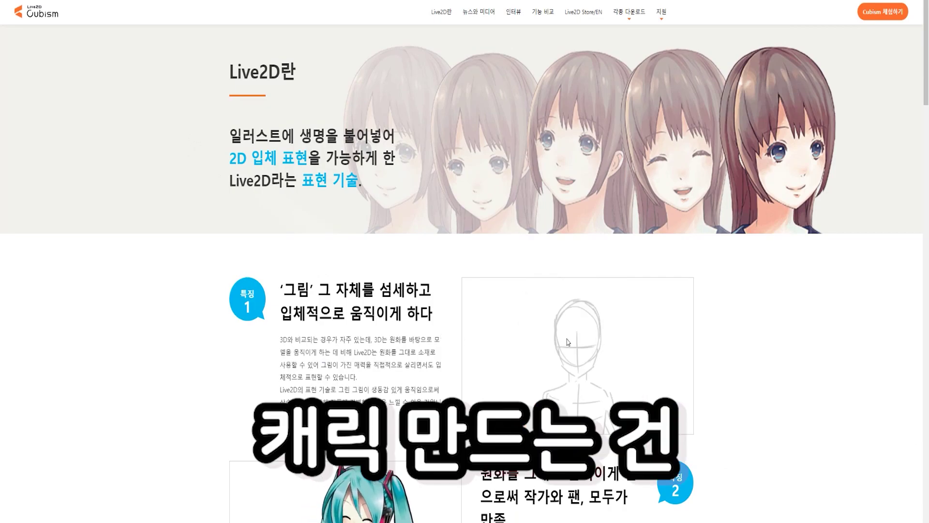
pyautogui.scroll(-3, 568, 341)
pyautogui.scroll(3, 602, 86)
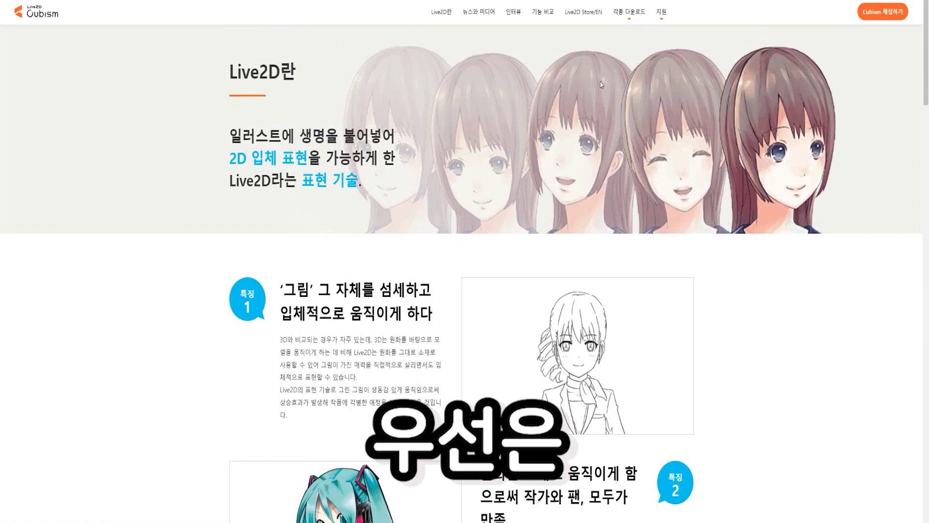
# Open the sample data collection (샘플 데이터) from the site's downloads page (각종 다운로드)
pyautogui.moveTo(626, 18)
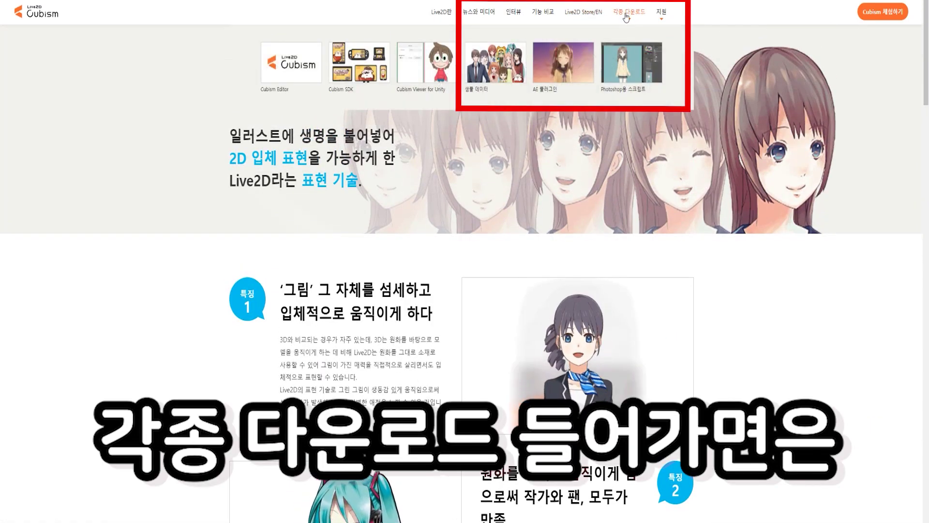
pyautogui.click(626, 14)
pyautogui.scroll(-5, 585, 164)
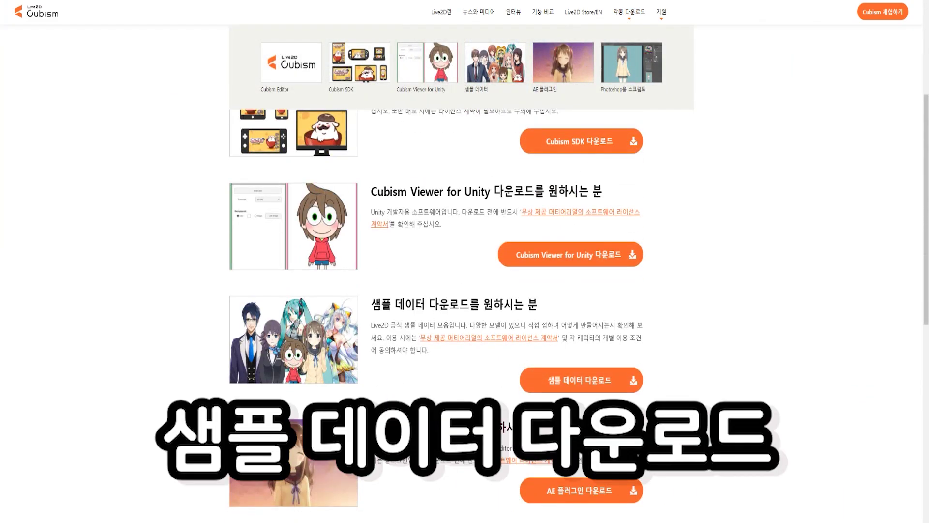
pyautogui.click(557, 388)
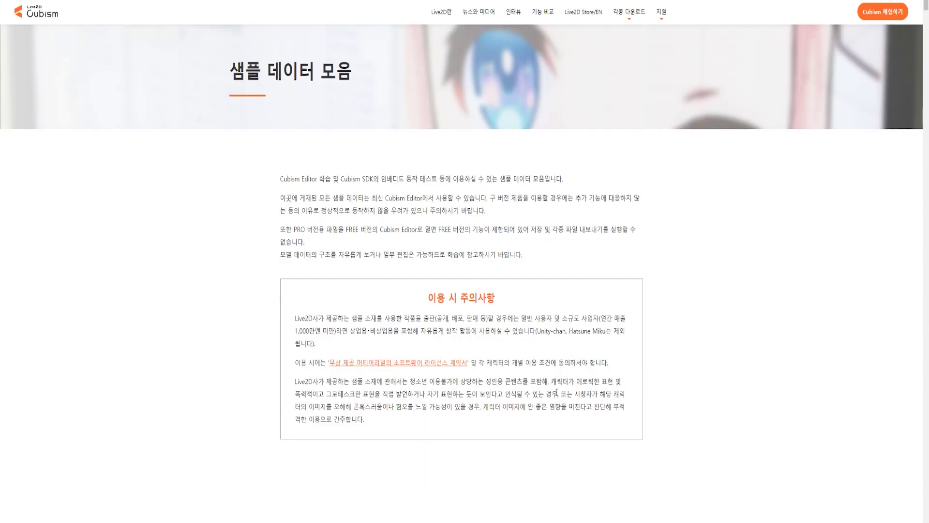
# Find the Momose Hiyori sample model licensed for commercial use and download its PRO version
pyautogui.scroll(-10, 546, 353)
pyautogui.scroll(-2, 546, 353)
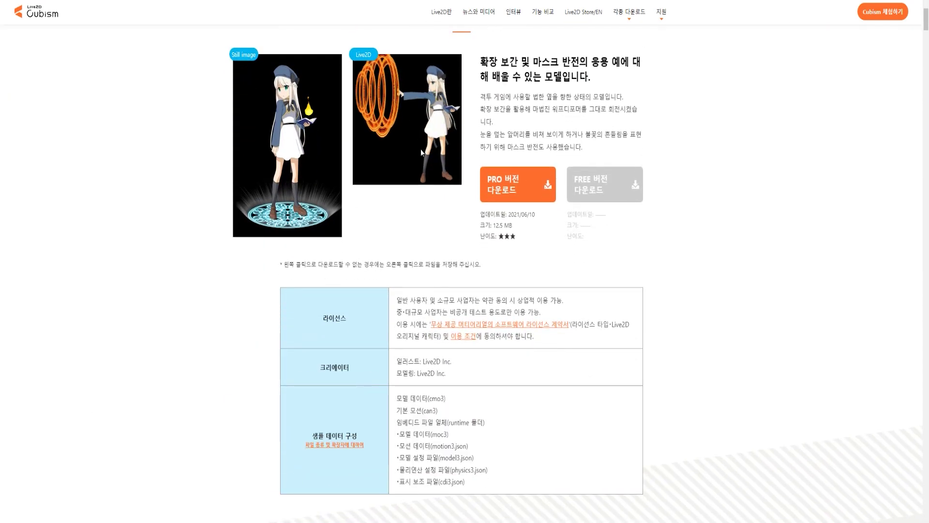
pyautogui.scroll(-10, 479, 193)
pyautogui.scroll(-20, 473, 201)
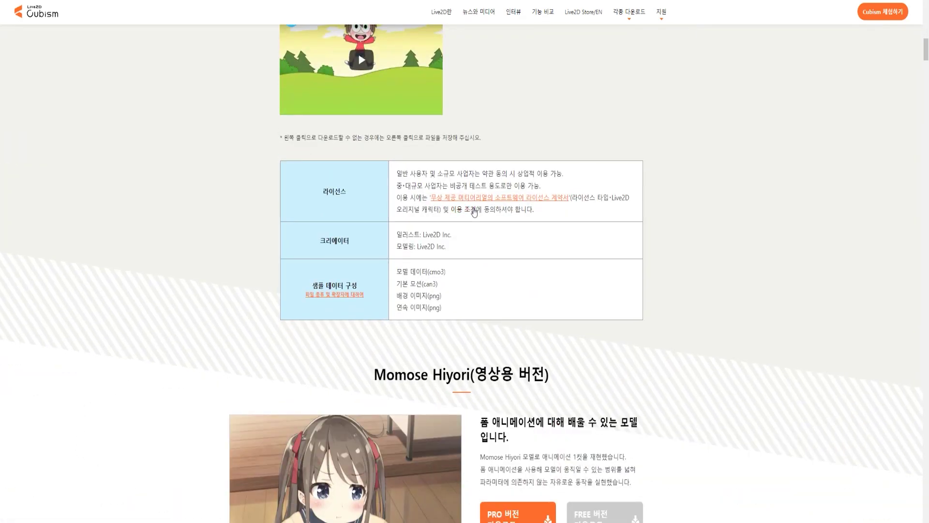
pyautogui.scroll(-20, 473, 213)
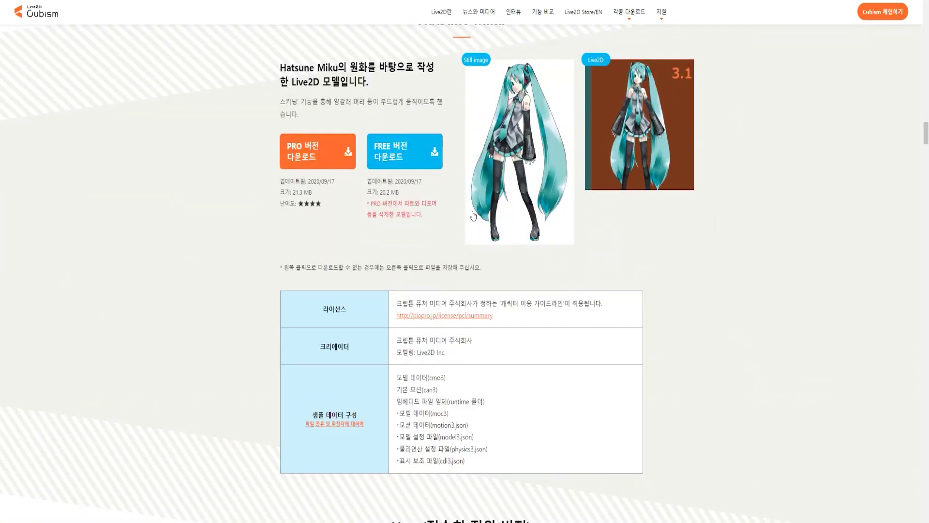
pyautogui.scroll(-12, 474, 219)
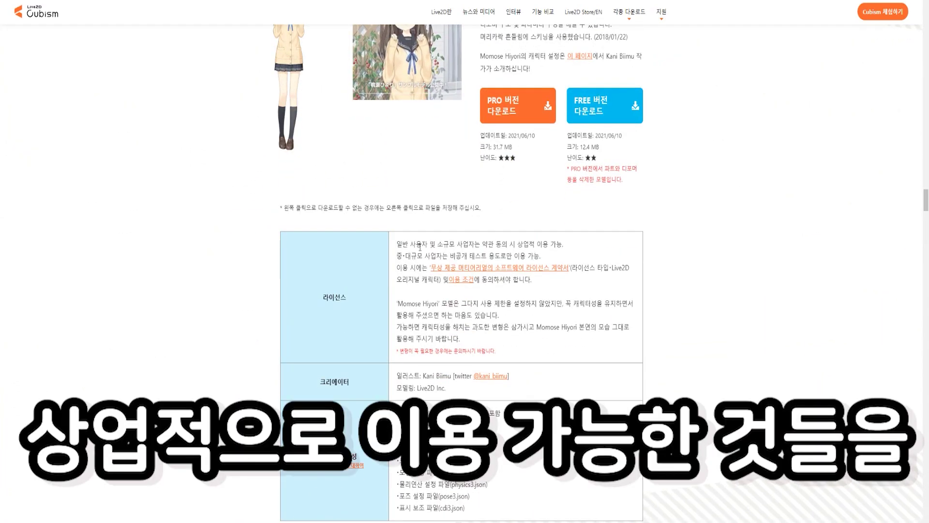
pyautogui.click(501, 114)
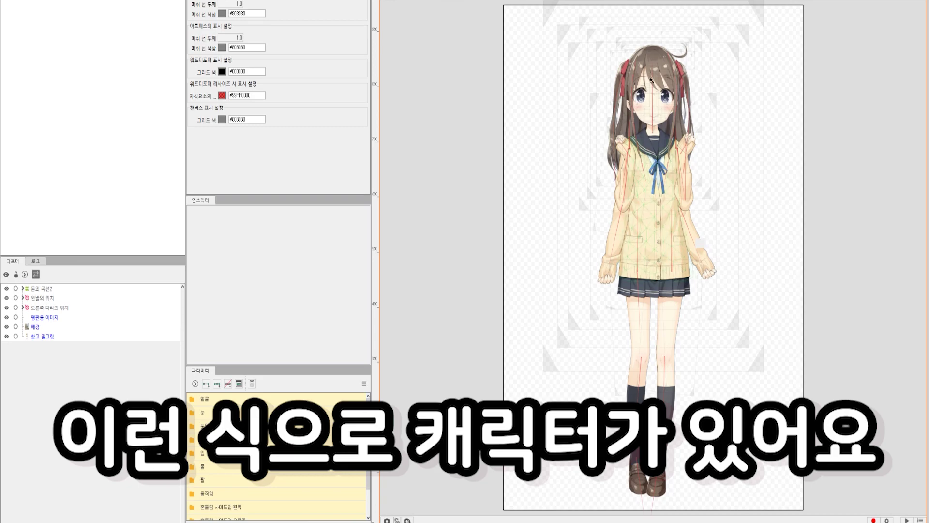
# In Live2D Cubism Editor, inspect the mesh on the character's torso (몸통) and deselect it again
pyautogui.scroll(-2, 653, 116)
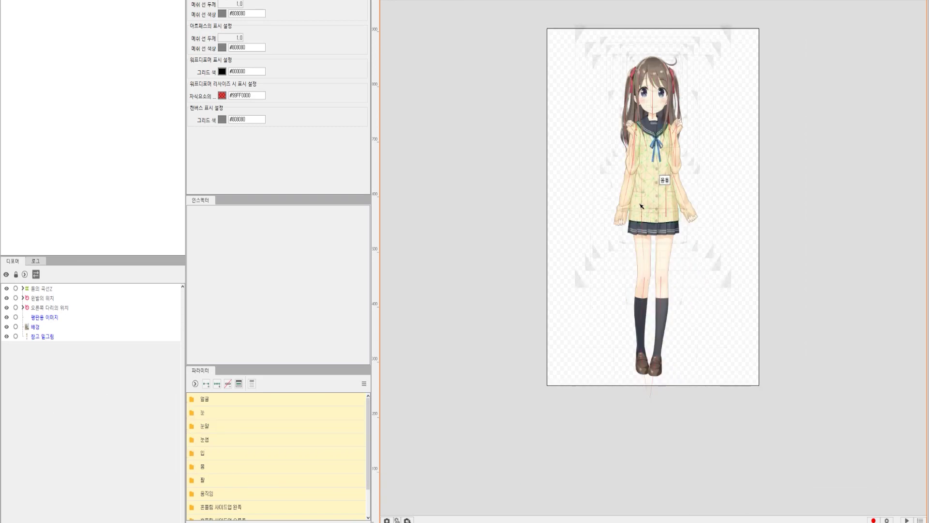
pyautogui.scroll(4, 639, 205)
pyautogui.click(650, 187)
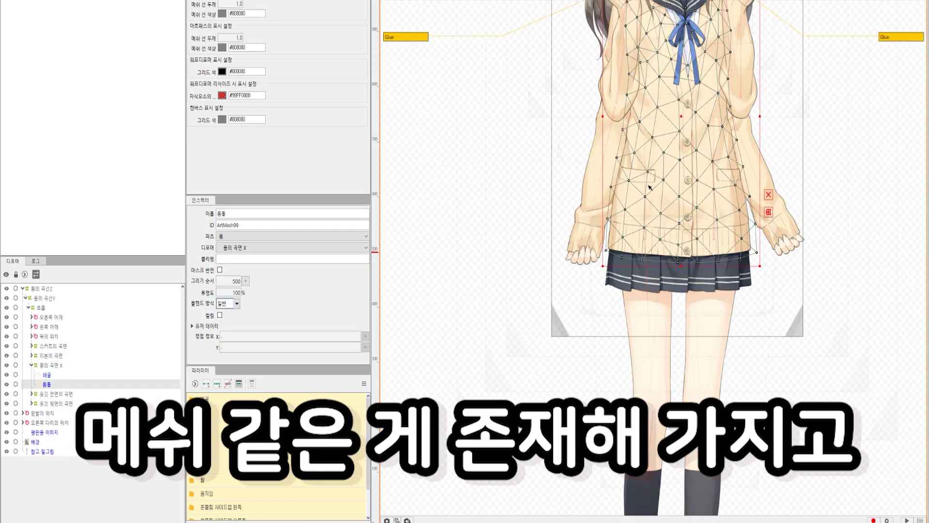
pyautogui.scroll(-3, 650, 187)
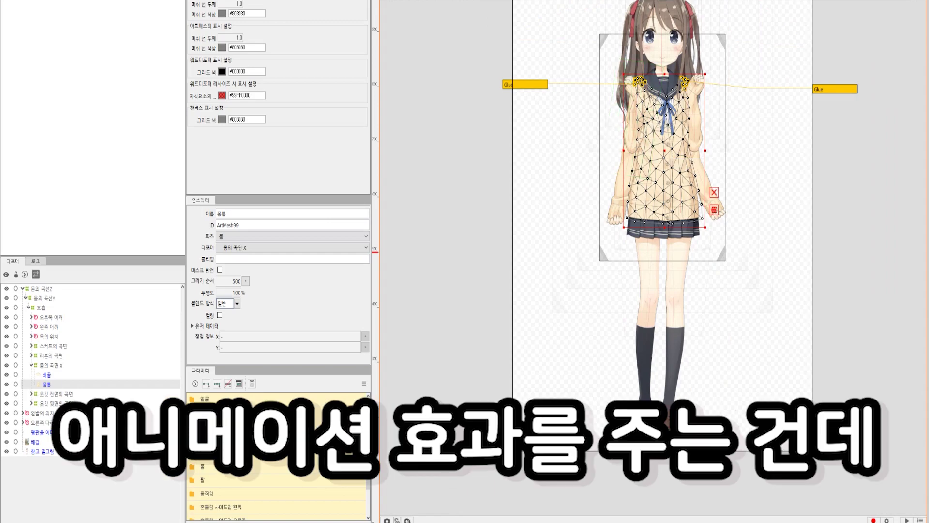
pyautogui.click(839, 303)
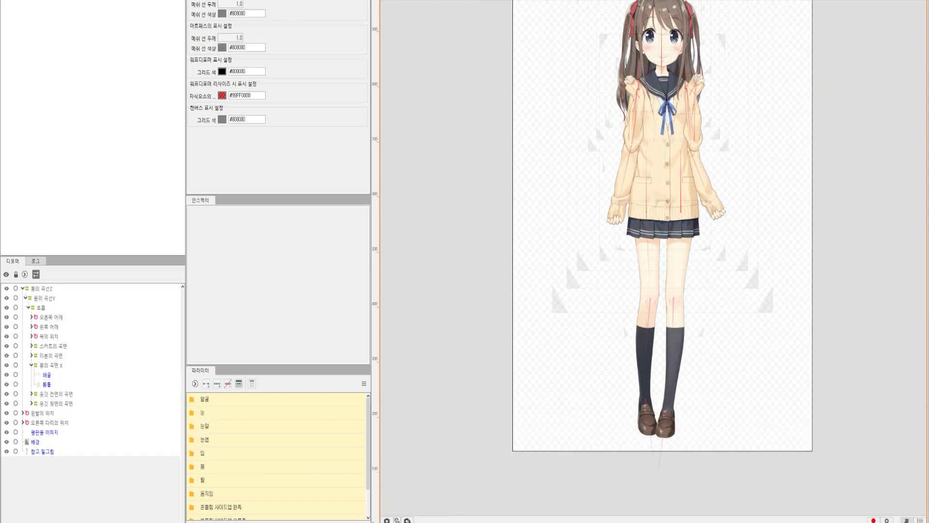
pyautogui.scroll(-2, 731, 257)
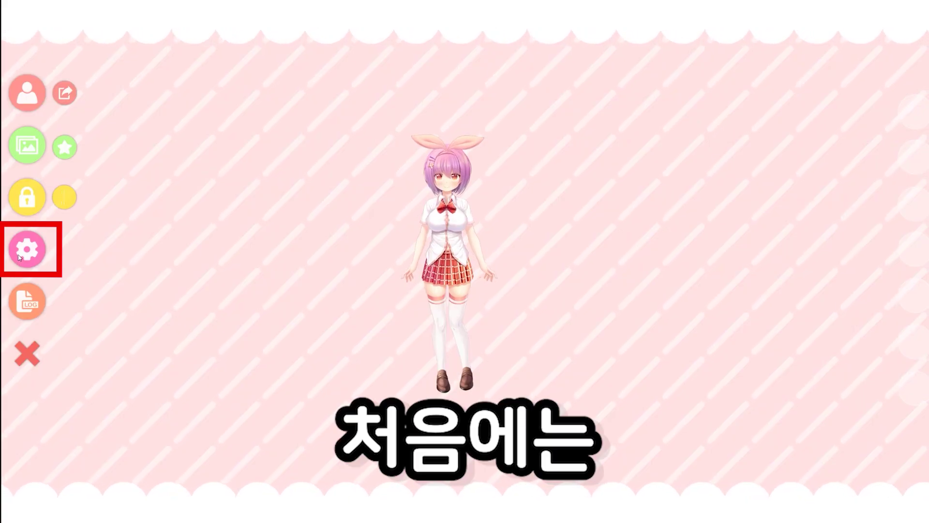
# In VTube Studio, set the interface language to Korean (한국어) and apply it
pyautogui.click(20, 255)
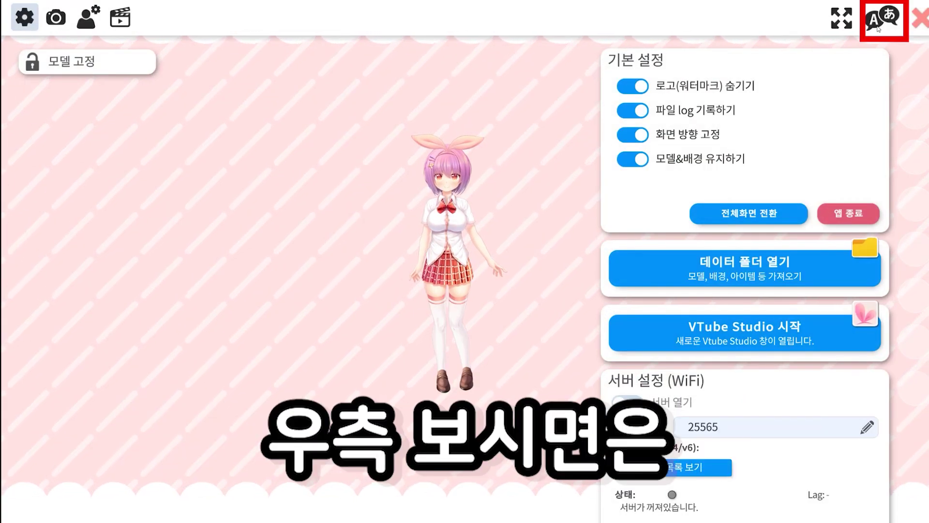
pyautogui.click(879, 24)
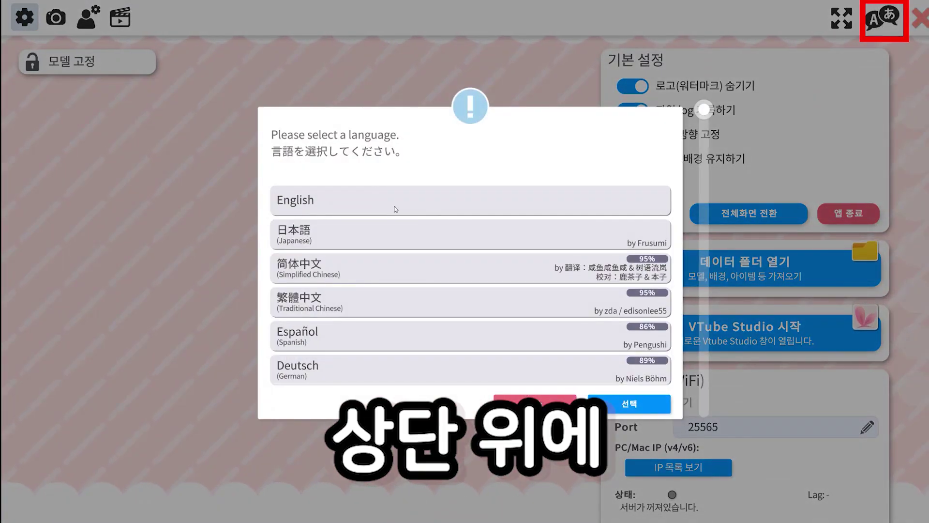
pyautogui.scroll(-3, 339, 290)
pyautogui.click(364, 363)
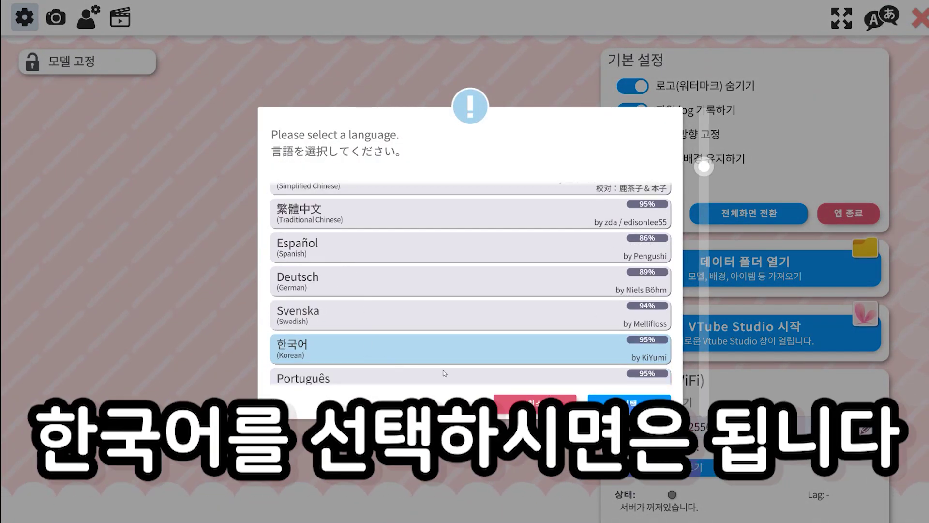
pyautogui.click(629, 404)
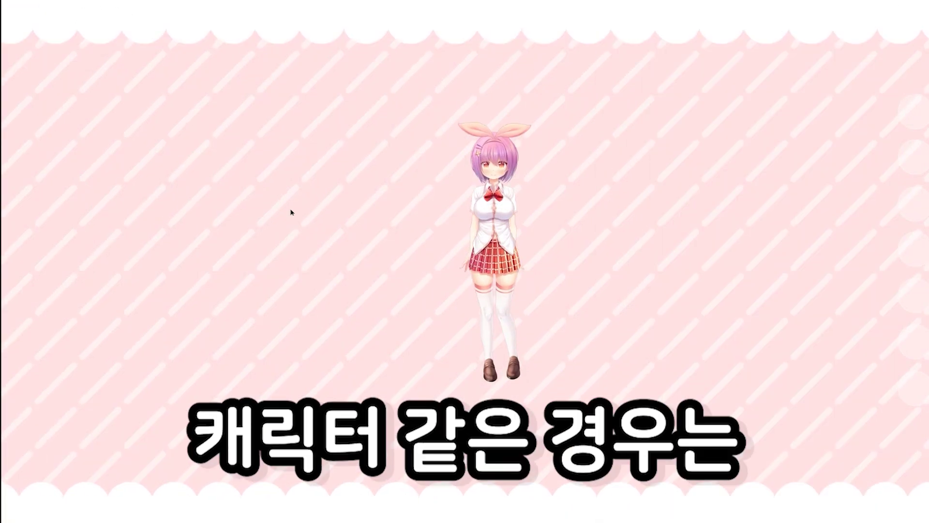
# Replace the displayed avatar with the Hiyori_A model
pyautogui.doubleClick(283, 207)
pyautogui.click(35, 92)
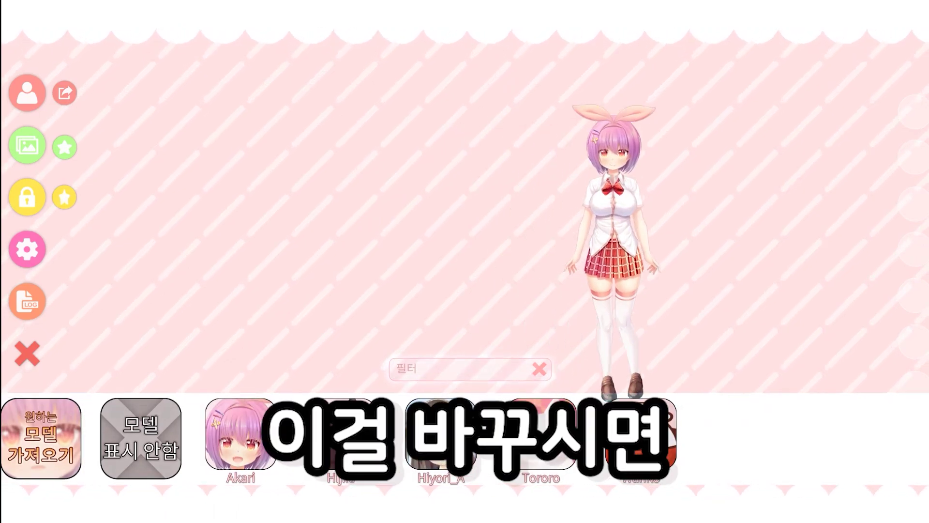
pyautogui.click(441, 431)
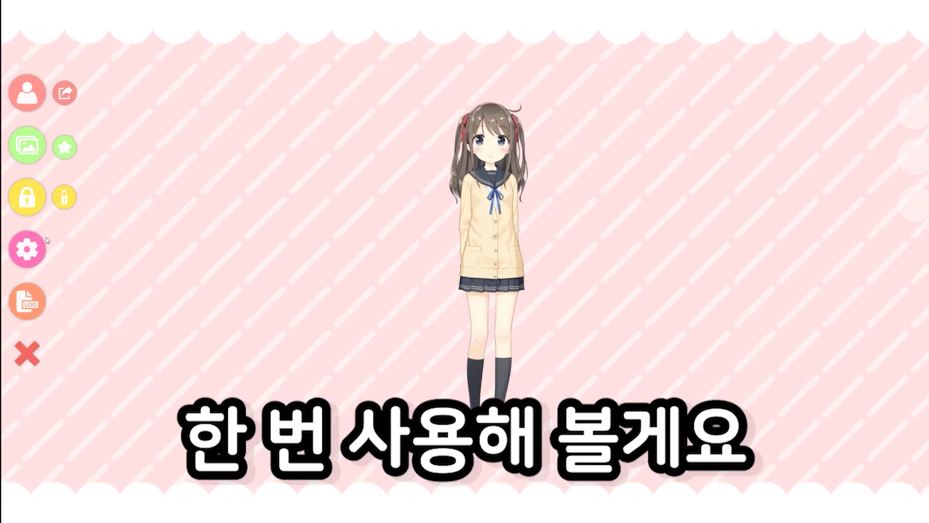
# Choose CyberLink YouCam 9 as the camera for webcam tracking (Webcam 트래킹)
pyautogui.click(28, 254)
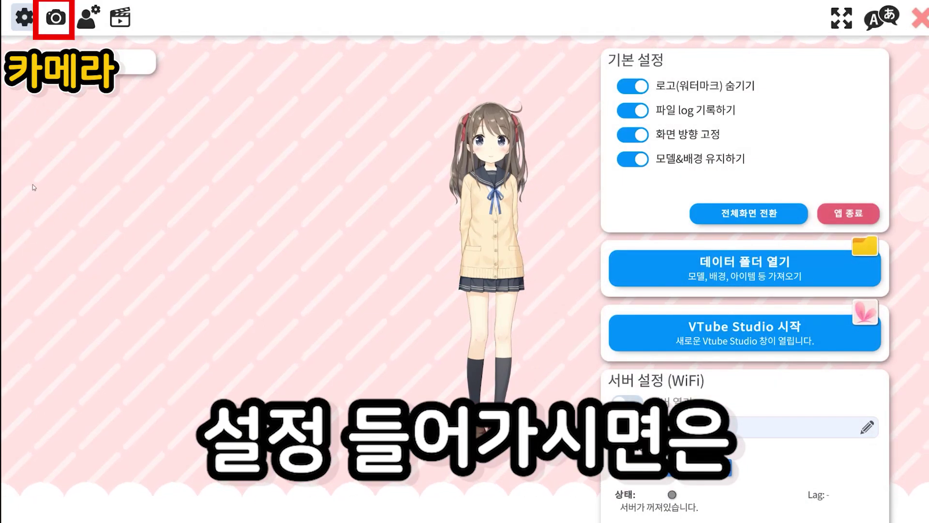
pyautogui.click(53, 21)
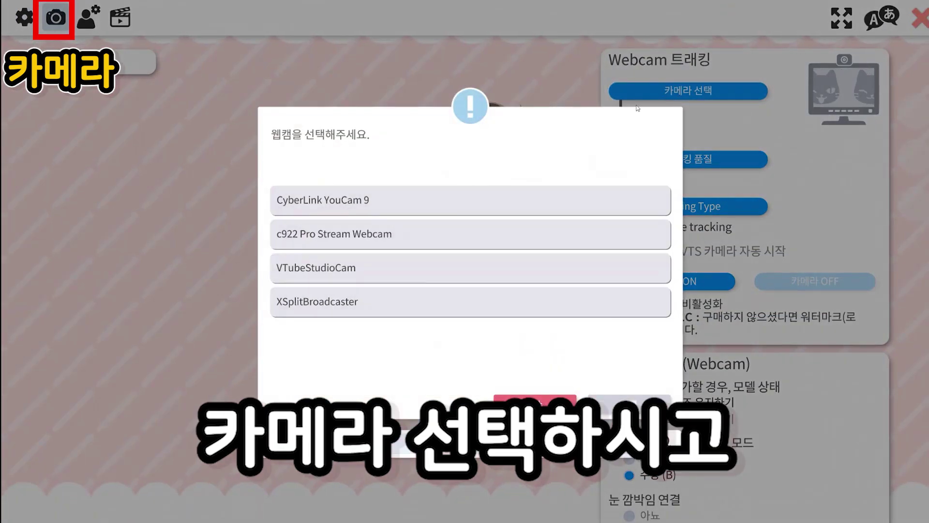
pyautogui.click(312, 195)
pyautogui.click(629, 404)
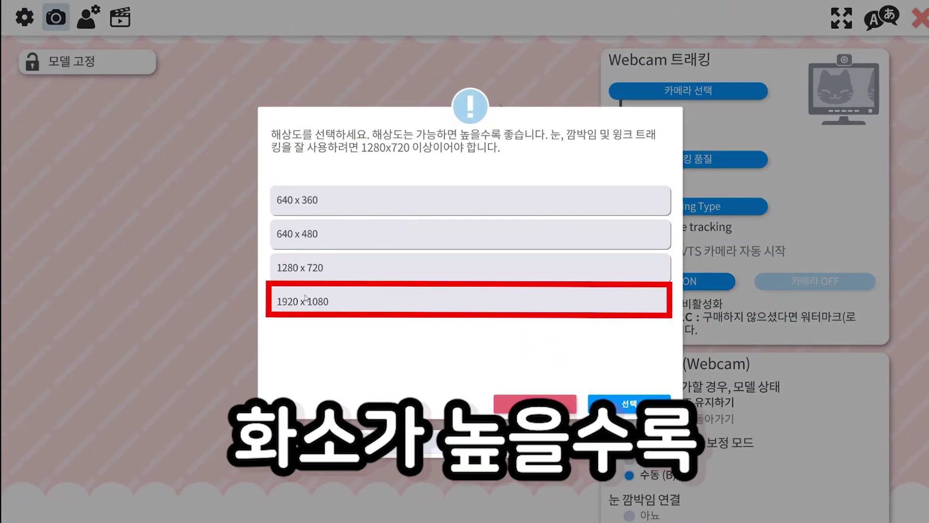
# Set the tracking webcam to 1920 x 1080 at 30 FPS with the YUY2 colour format
pyautogui.click(377, 312)
pyautogui.click(629, 404)
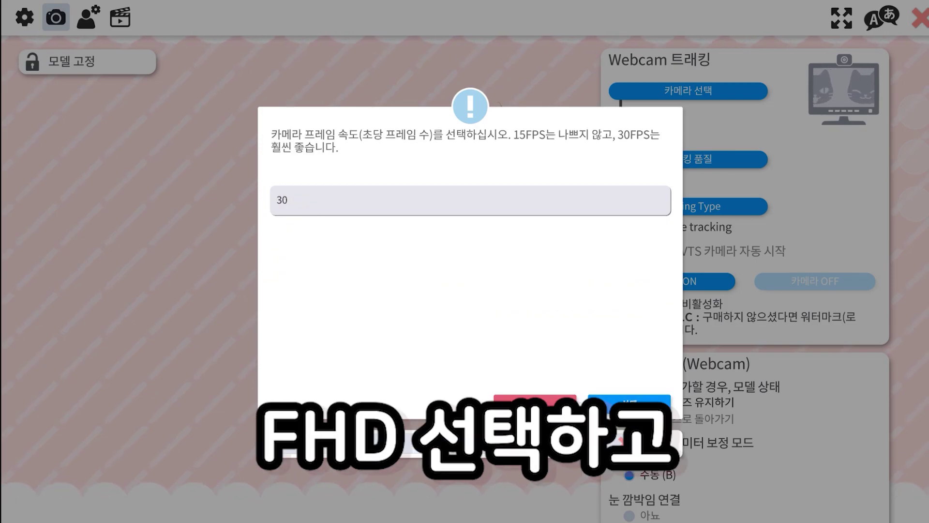
pyautogui.click(402, 201)
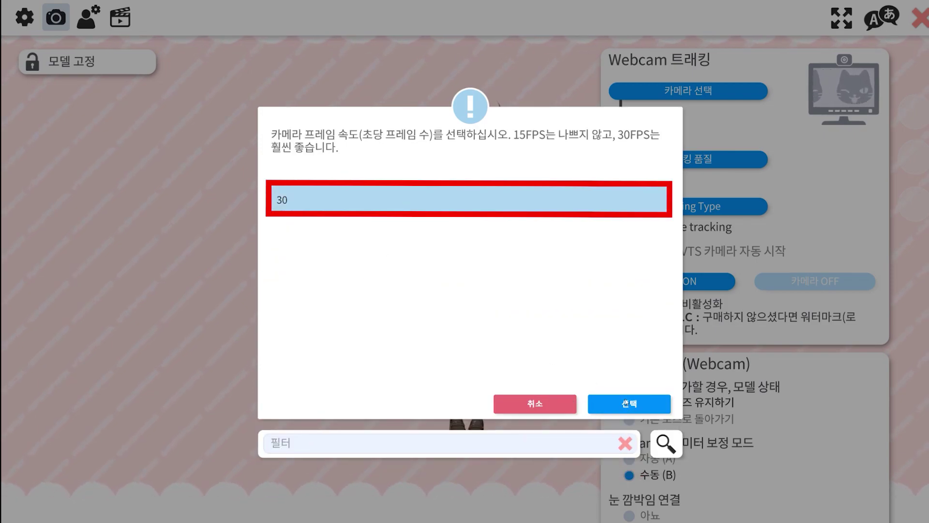
pyautogui.click(629, 404)
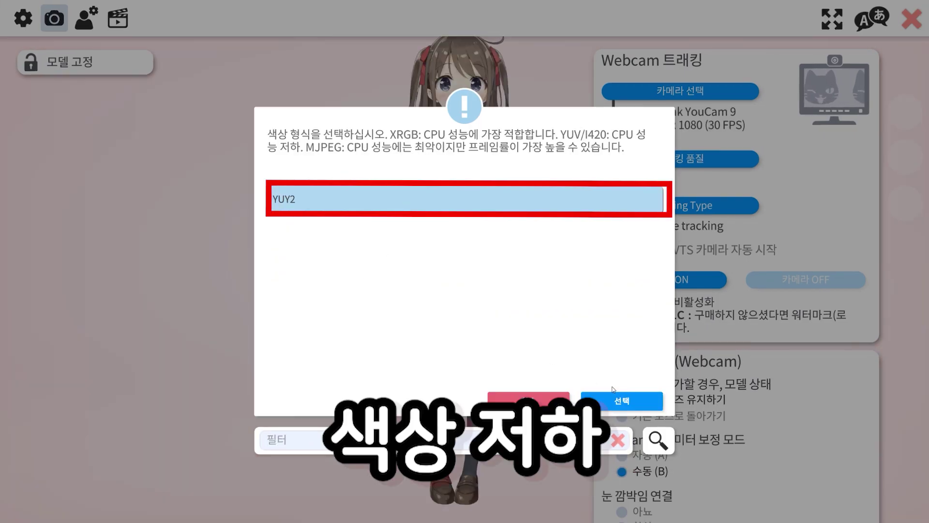
pyautogui.click(614, 397)
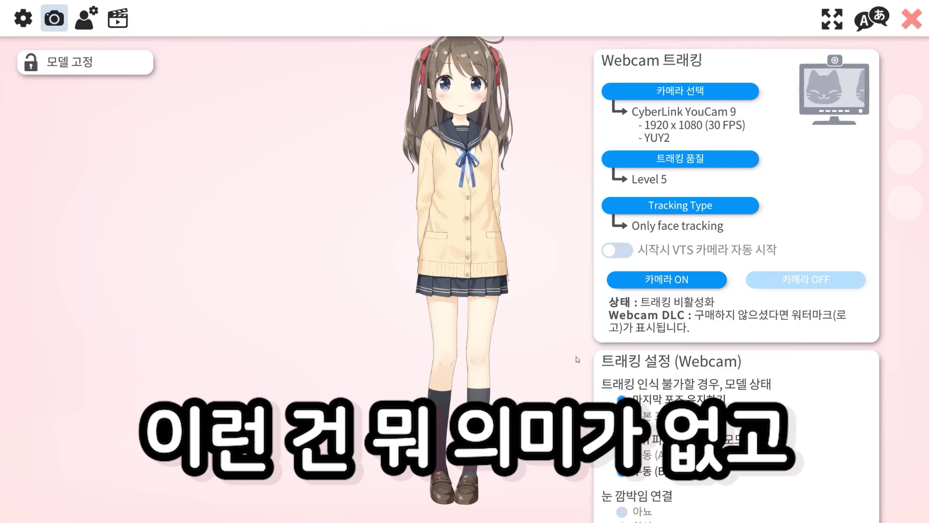
# Move the avatar lower and further from the settings, and turn the webcam tracking on (카메라 ON)
pyautogui.moveTo(465, 215); pyautogui.dragTo(404, 263)
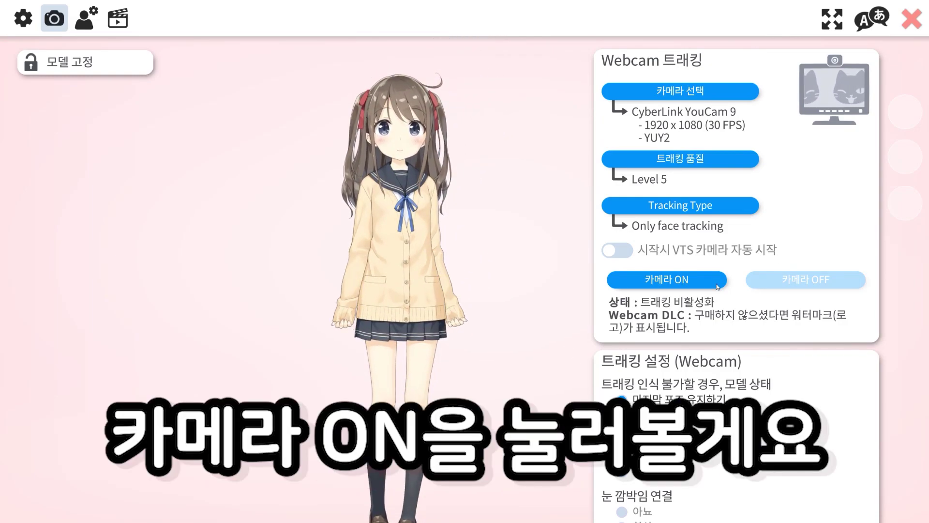
pyautogui.click(685, 285)
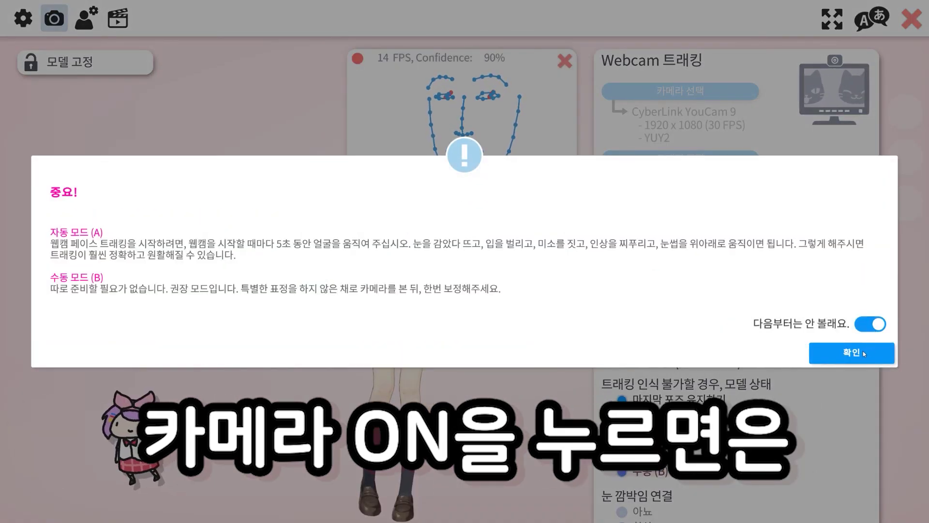
# Dismiss the calibration notice and set the webcam tracking sensitivities: eye blink 23, eye opening 35, mouth opening 52 and smile 52
pyautogui.click(864, 351)
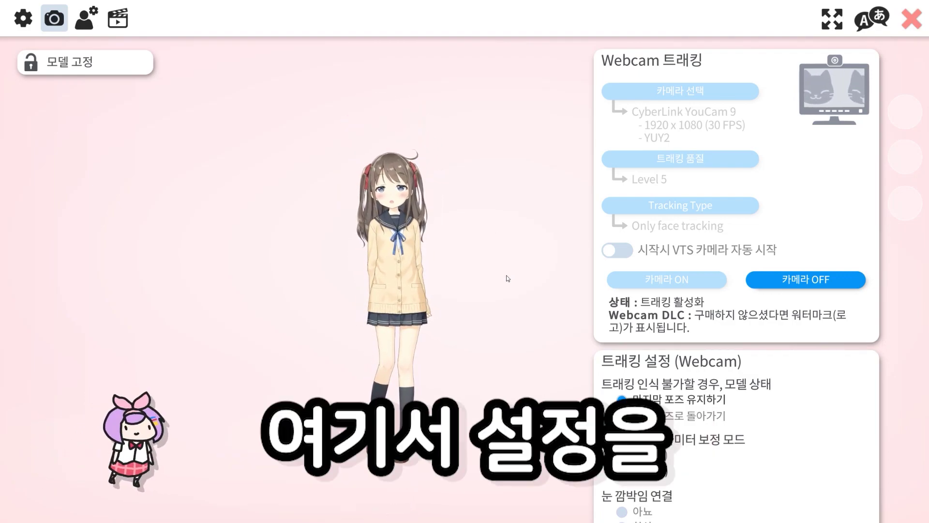
pyautogui.scroll(-5, 649, 339)
pyautogui.scroll(-1, 669, 334)
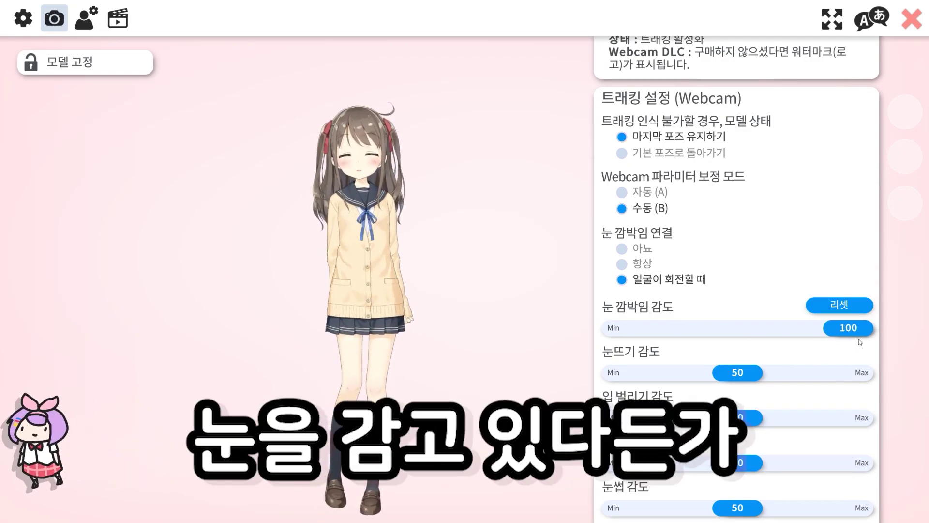
pyautogui.moveTo(834, 324); pyautogui.dragTo(727, 325)
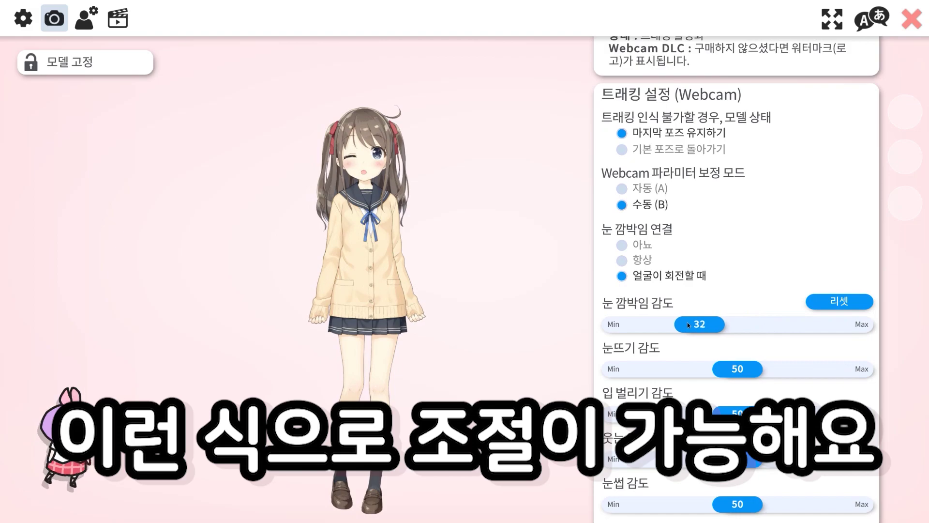
pyautogui.moveTo(744, 370)
pyautogui.mouseDown()
pyautogui.moveTo(679, 368)
pyautogui.moveTo(740, 371)
pyautogui.mouseUp()
pyautogui.moveTo(729, 415); pyautogui.dragTo(742, 430)
pyautogui.scroll(-1, 722, 422)
pyautogui.moveTo(744, 339); pyautogui.dragTo(711, 342)
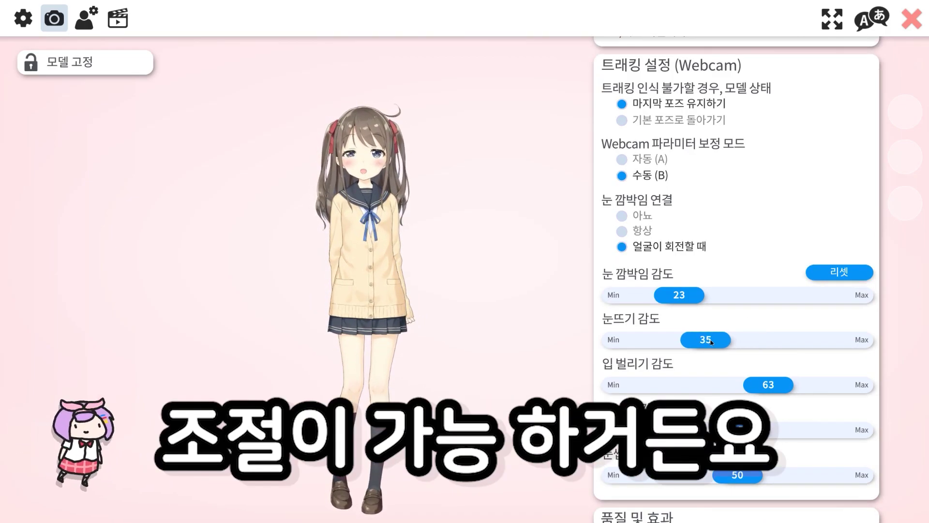
pyautogui.scroll(-5, 678, 408)
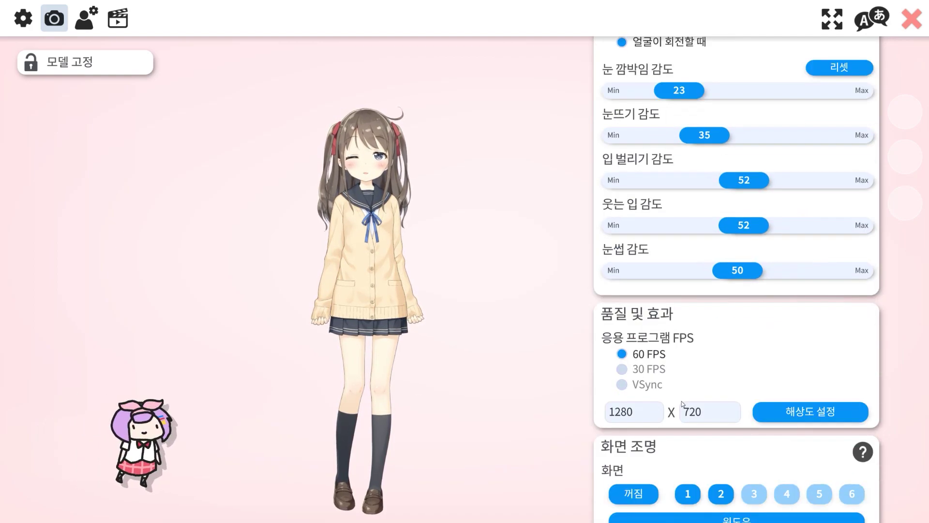
# Review the Hiyori_A model settings and the My Animation 1 hotkey's animation, key combination and on-screen button, and leave the settings
pyautogui.scroll(10, 663, 309)
pyautogui.click(87, 23)
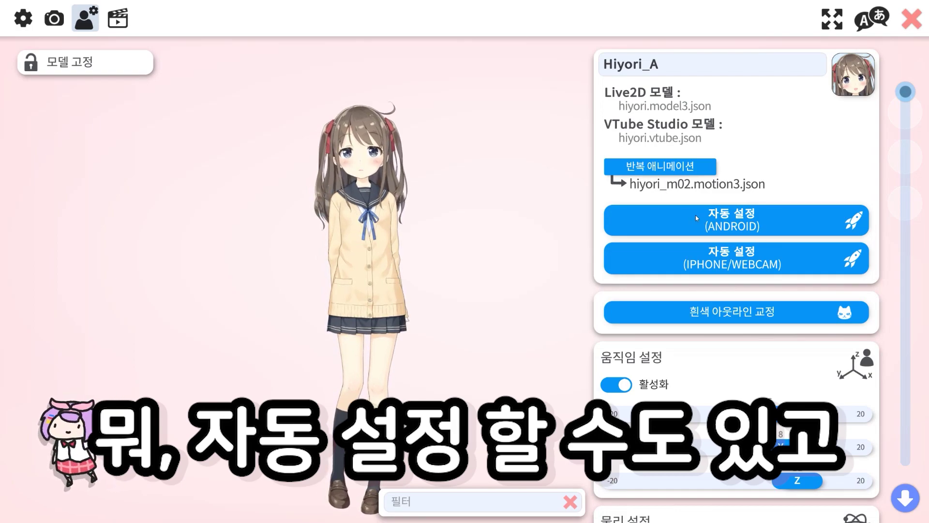
pyautogui.scroll(-3, 682, 221)
pyautogui.scroll(3, 681, 221)
pyautogui.click(118, 21)
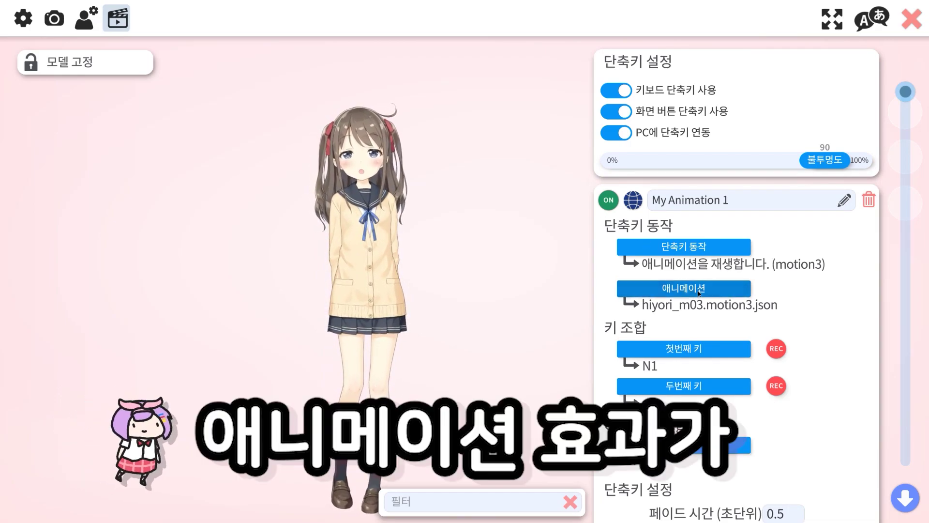
pyautogui.click(698, 292)
pyautogui.scroll(-5, 414, 226)
pyautogui.scroll(5, 439, 248)
pyautogui.click(546, 397)
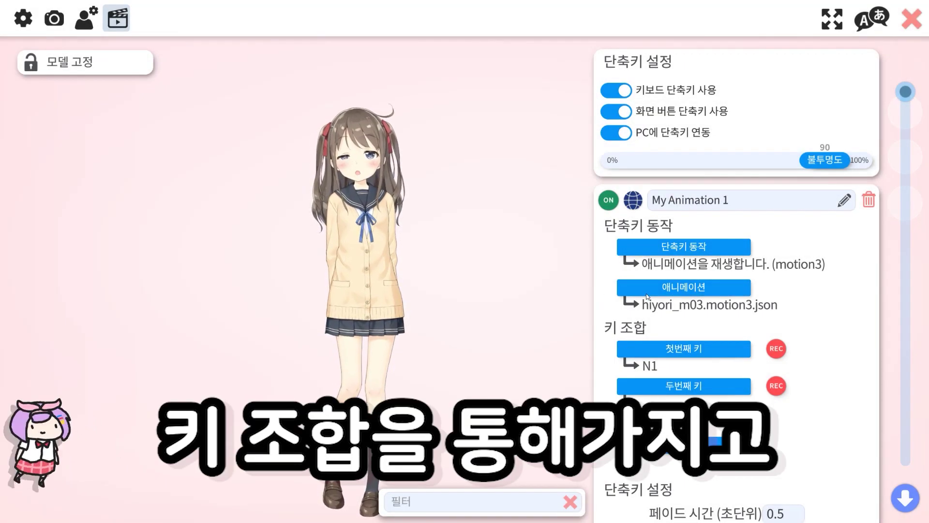
pyautogui.scroll(-5, 647, 296)
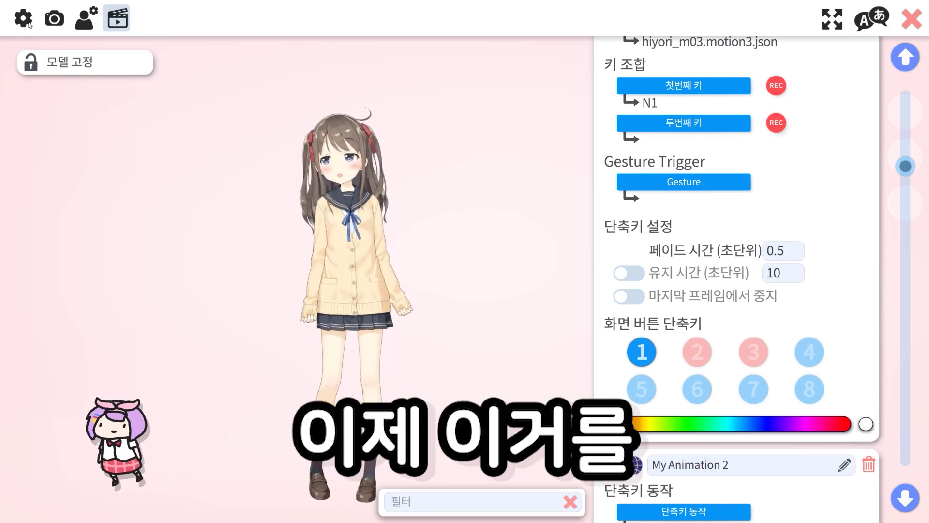
pyautogui.click(909, 22)
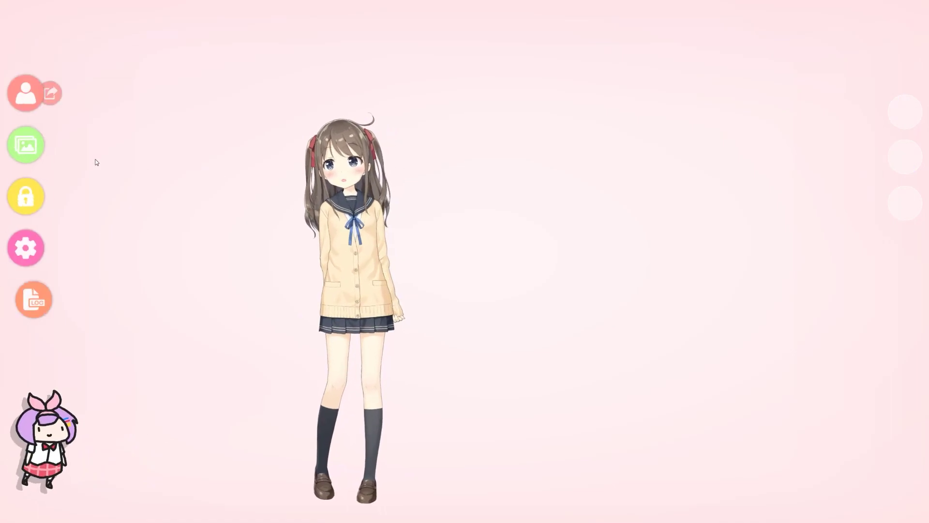
# Change the background to Squares
pyautogui.click(26, 145)
pyautogui.scroll(-3, 357, 270)
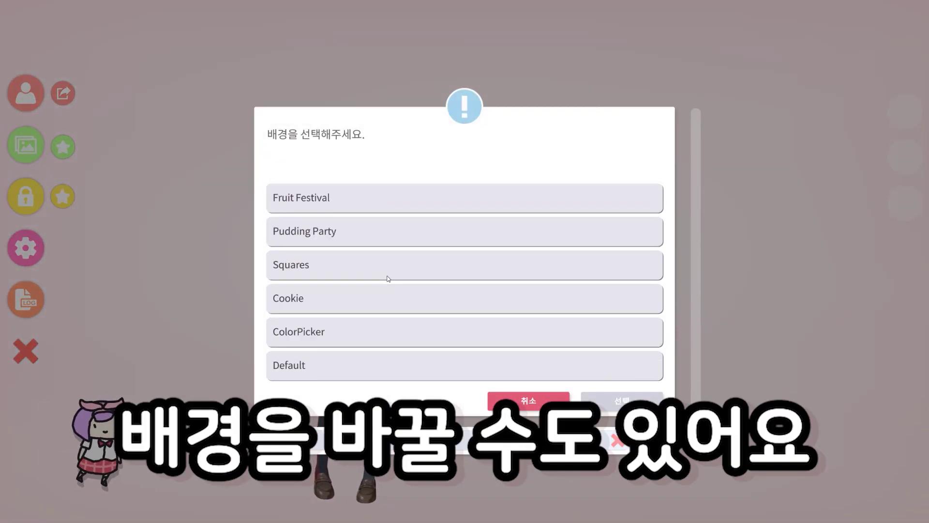
pyautogui.scroll(1, 323, 309)
pyautogui.click(343, 305)
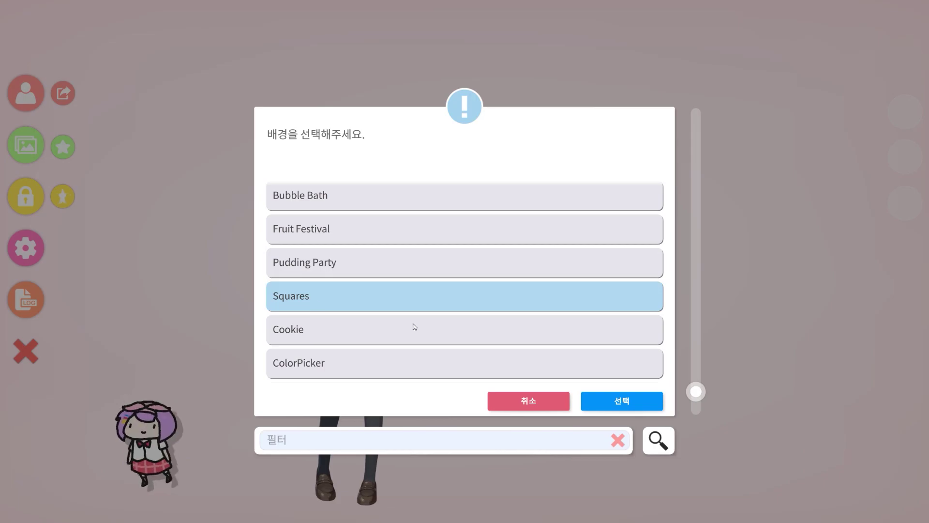
pyautogui.click(622, 401)
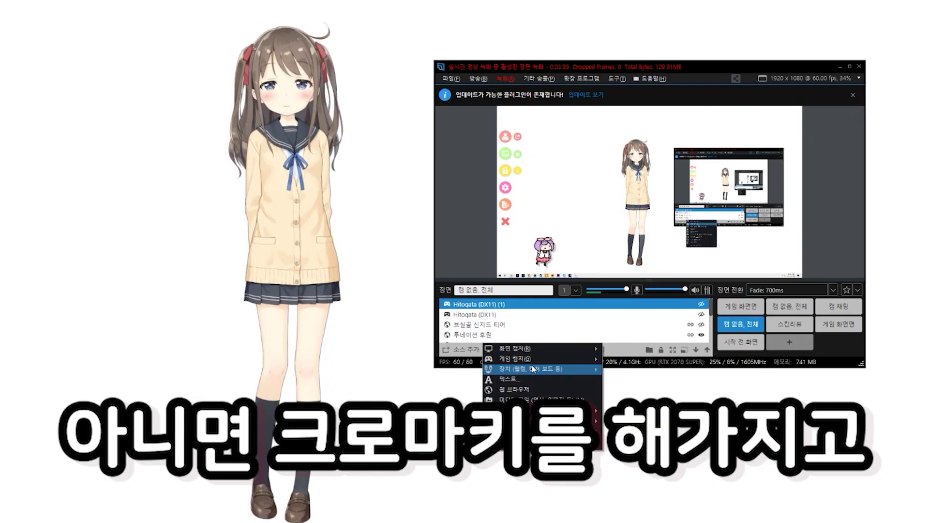
# Switch to the broadcasting software and add a game capture source (게임 캡쳐) to the current scene
pyautogui.moveTo(552, 363)
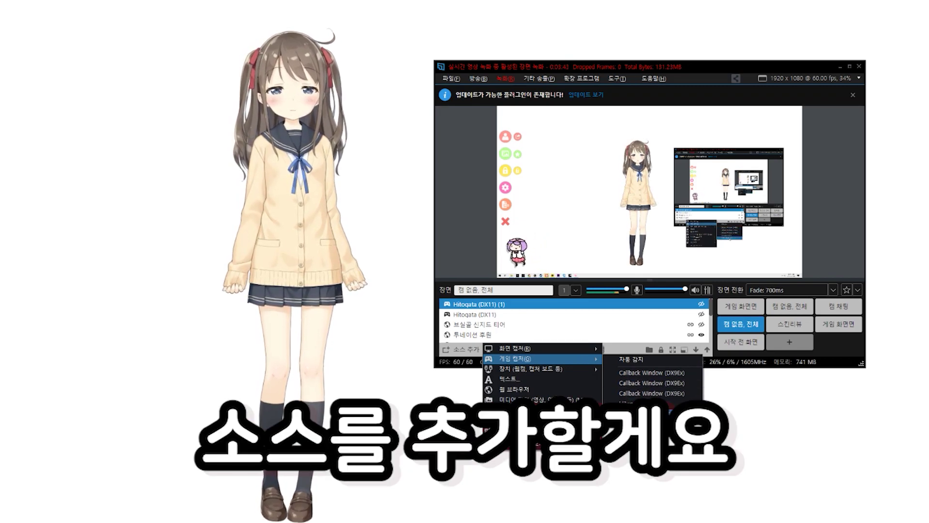
pyautogui.click(648, 410)
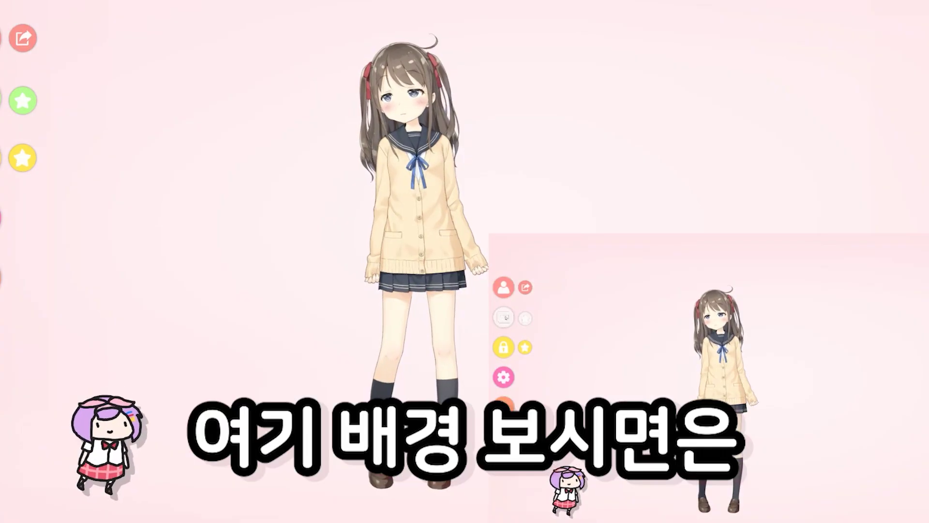
# Change the avatar's background to ColorPicker and adjust its colour to a chroma-key green with the red component at minimum
pyautogui.click(504, 317)
pyautogui.scroll(-10, 422, 286)
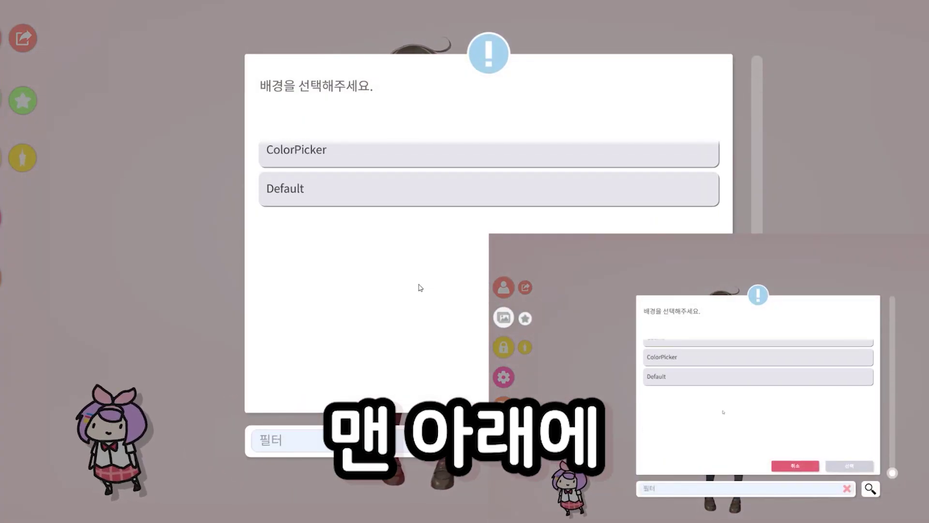
pyautogui.click(309, 315)
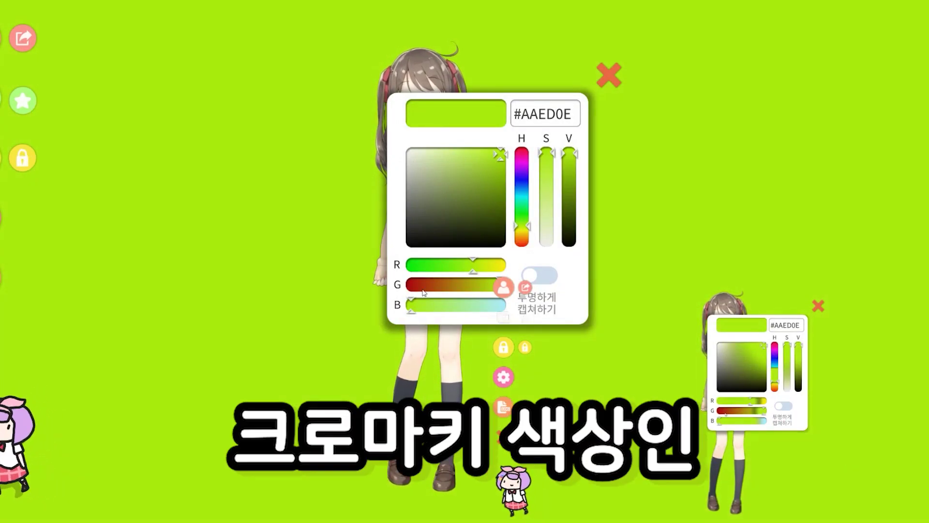
pyautogui.moveTo(472, 264); pyautogui.dragTo(406, 271)
pyautogui.moveTo(497, 179); pyautogui.dragTo(509, 146)
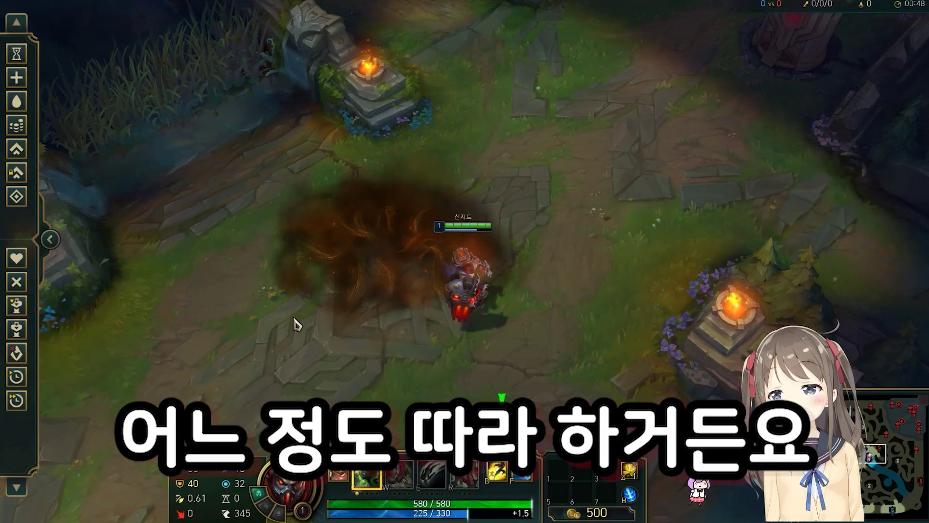
pyautogui.rightClick(294, 318)
pyautogui.rightClick(424, 129)
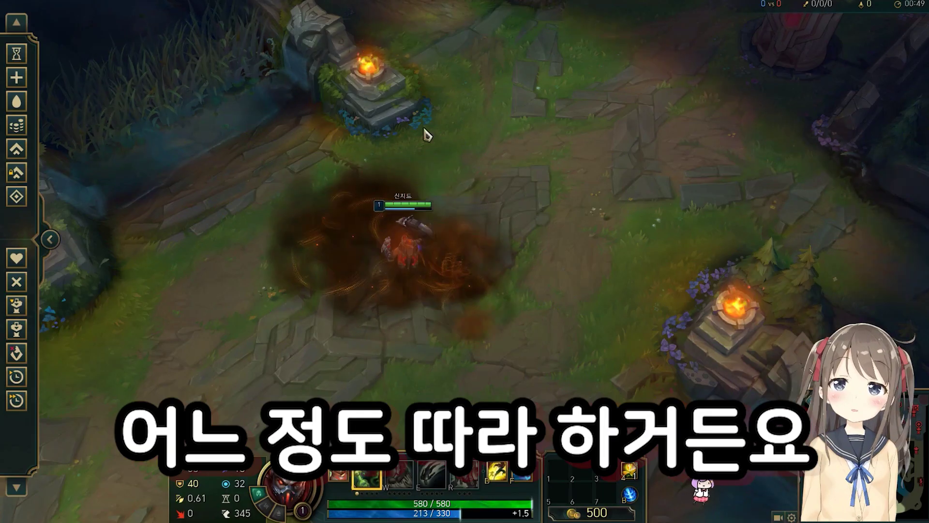
pyautogui.rightClick(417, 320)
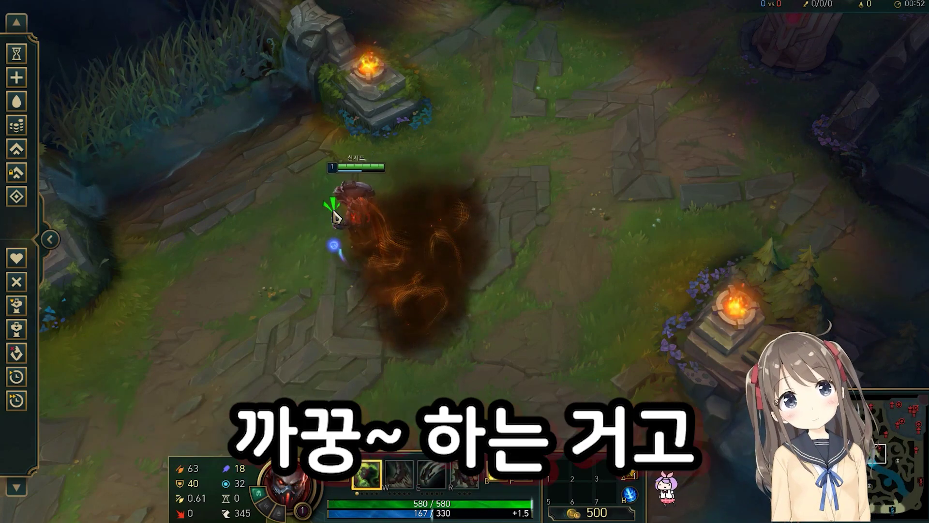
pyautogui.rightClick(350, 283)
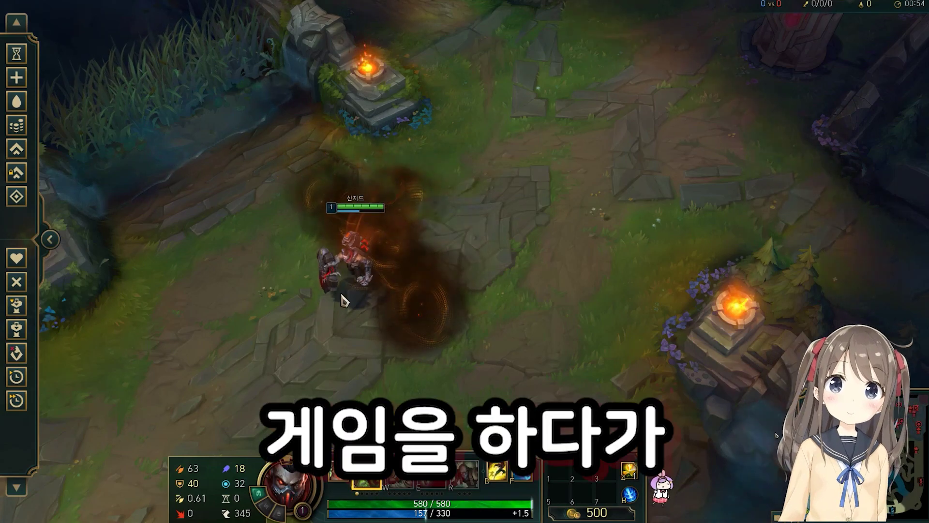
pyautogui.rightClick(545, 271)
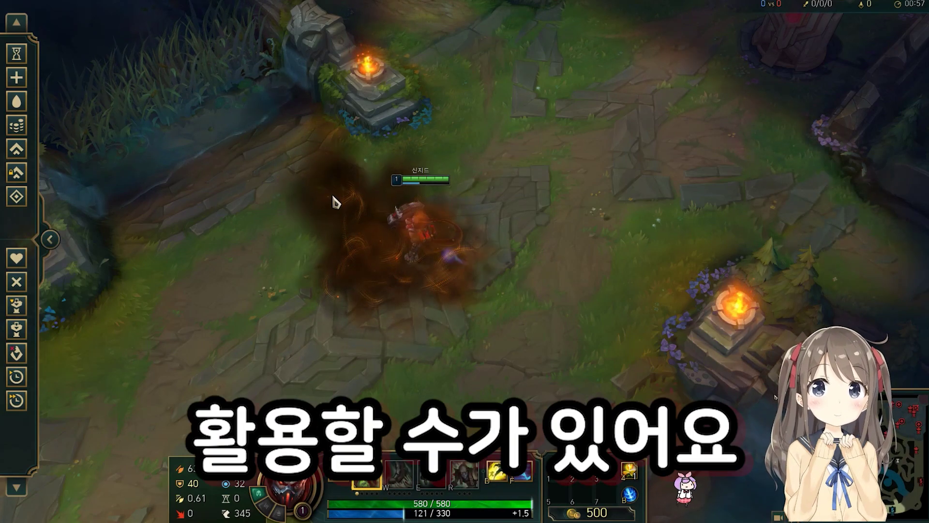
pyautogui.rightClick(259, 199)
pyautogui.rightClick(225, 280)
pyautogui.rightClick(406, 329)
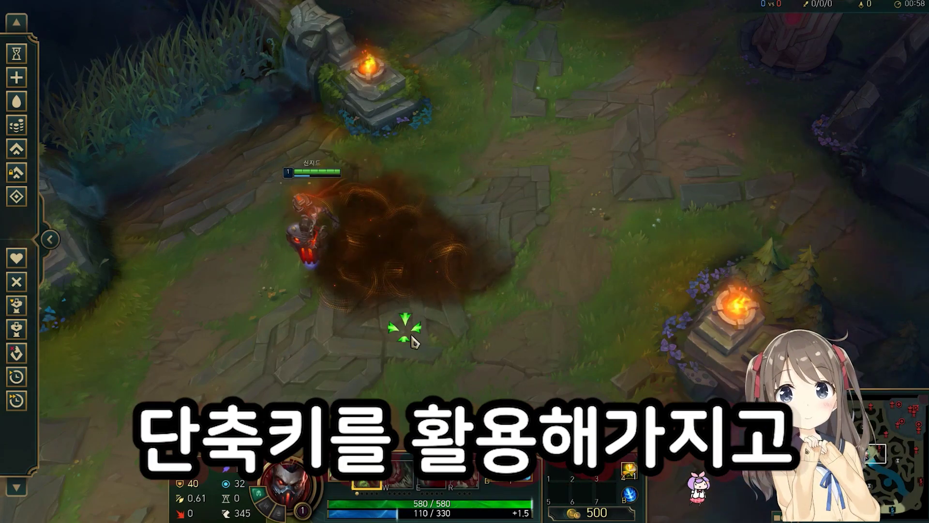
pyautogui.rightClick(534, 308)
pyautogui.rightClick(357, 172)
pyautogui.rightClick(284, 244)
pyautogui.rightClick(357, 353)
pyautogui.rightClick(568, 293)
pyautogui.rightClick(218, 155)
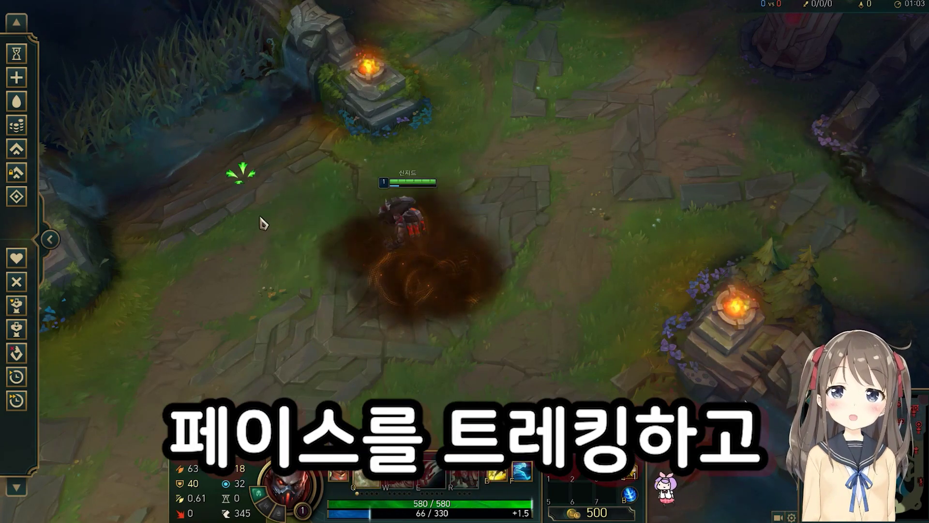
pyautogui.rightClick(431, 327)
pyautogui.rightClick(436, 325)
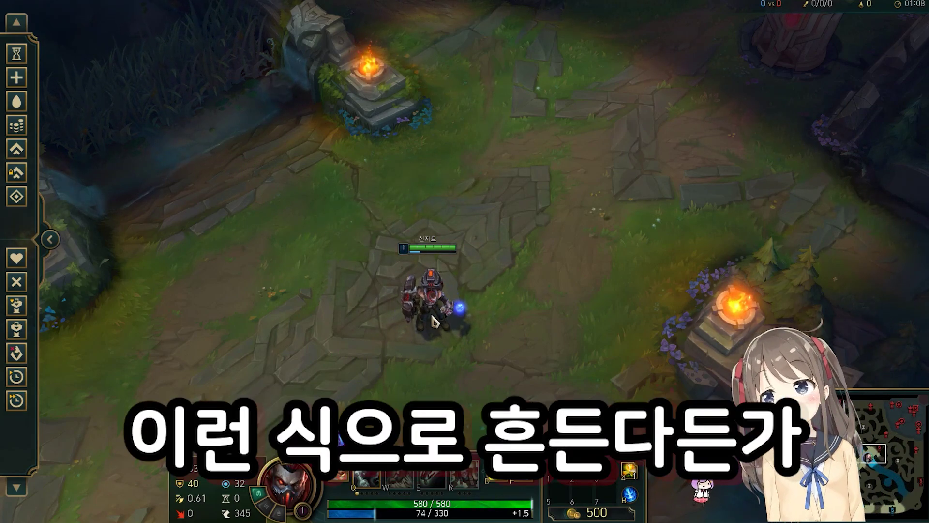
pyautogui.rightClick(438, 162)
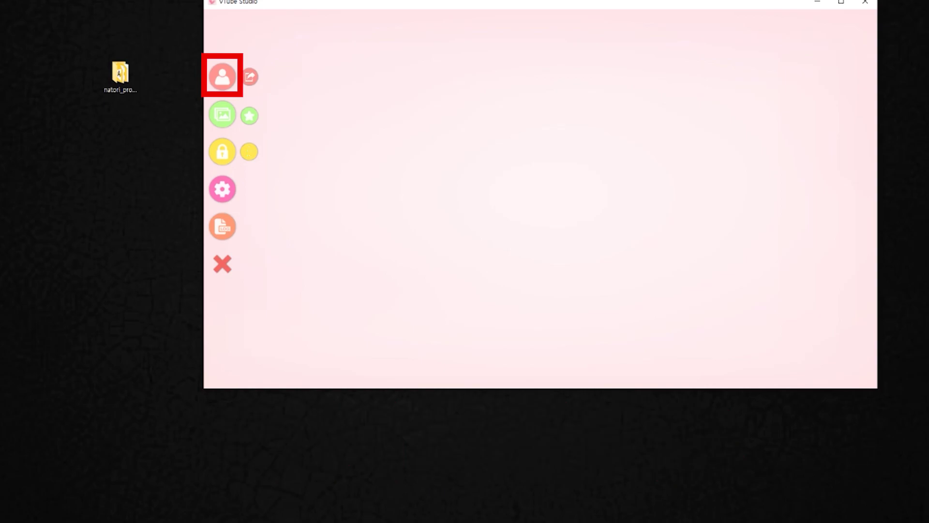
# Open the Live2DModels folder from VTube Studio's model import and move the downloaded natori_pro_ko folder from the desktop into it
pyautogui.click(223, 77)
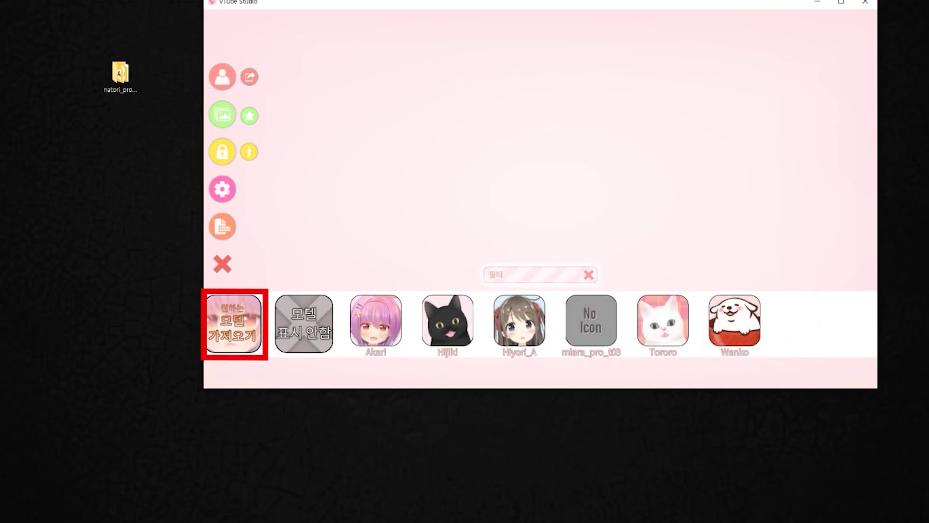
pyautogui.click(232, 323)
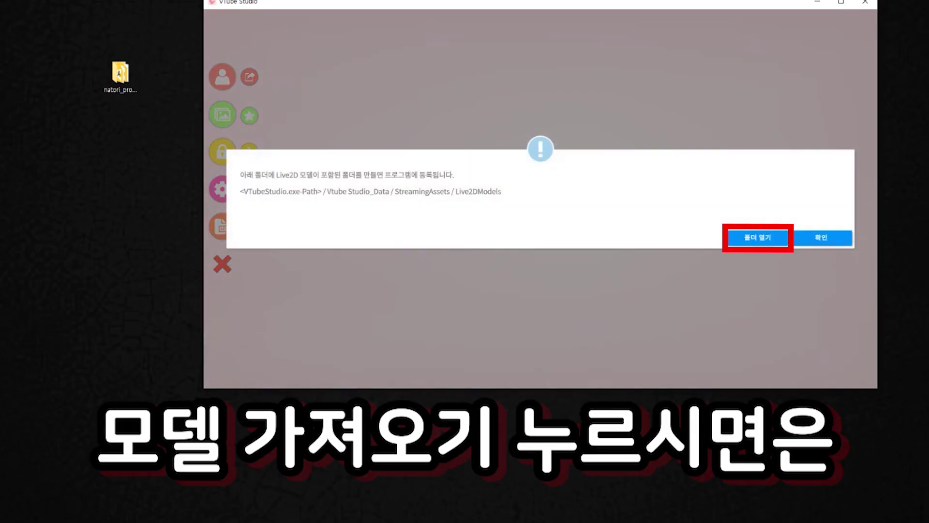
pyautogui.click(758, 237)
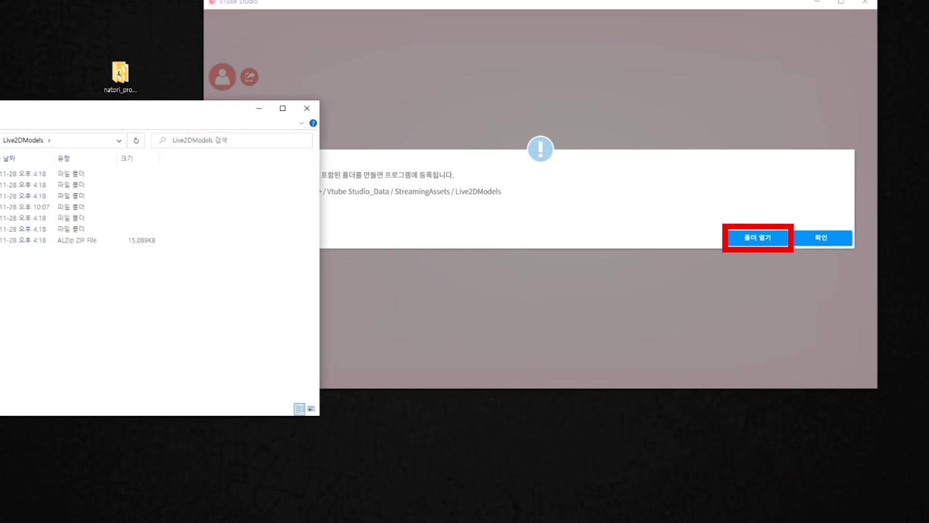
pyautogui.moveTo(209, 107); pyautogui.dragTo(597, 0)
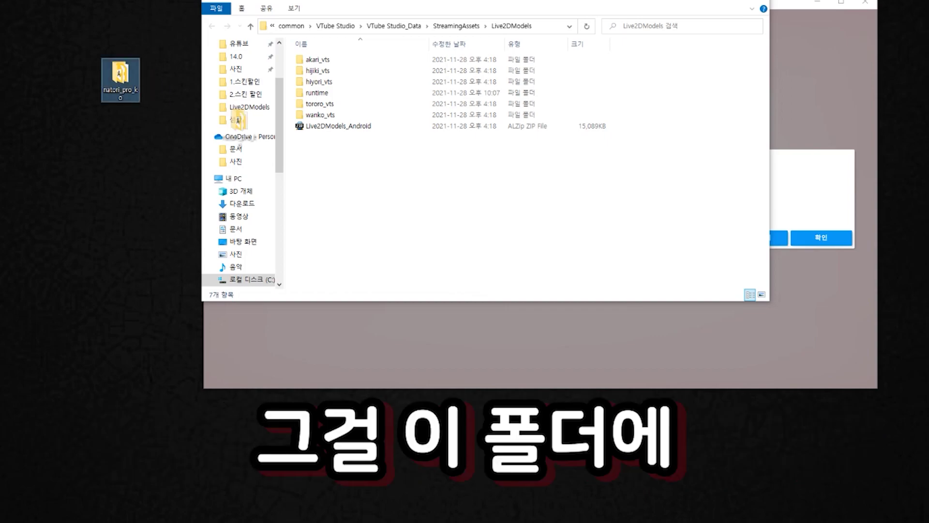
pyautogui.moveTo(349, 175); pyautogui.dragTo(349, 175)
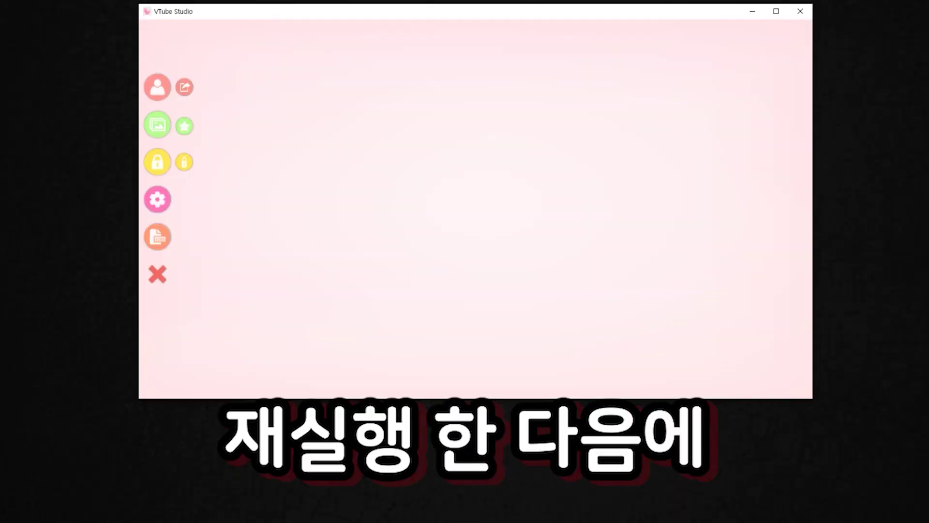
# Load the natori_pro_t06 model and run the iPhone/Webcam auto setup (자동 설정) for it
pyautogui.click(158, 87)
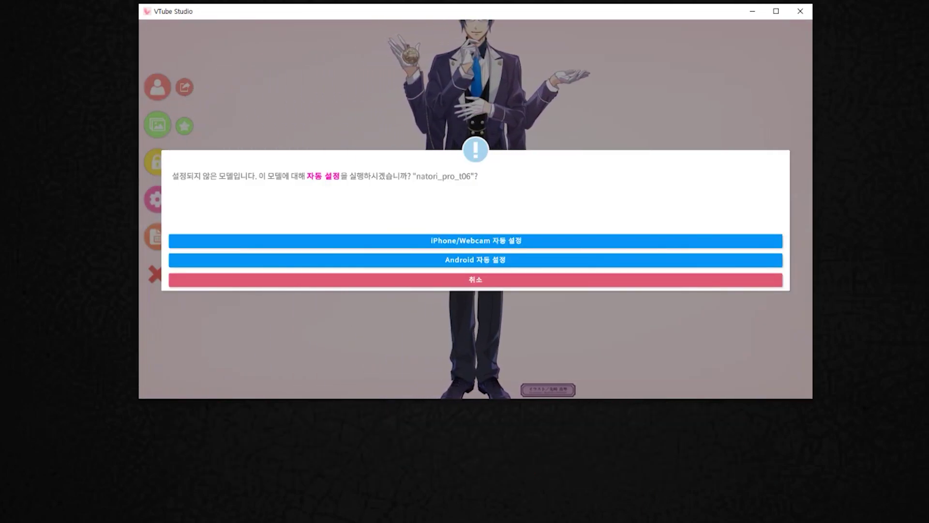
pyautogui.click(476, 240)
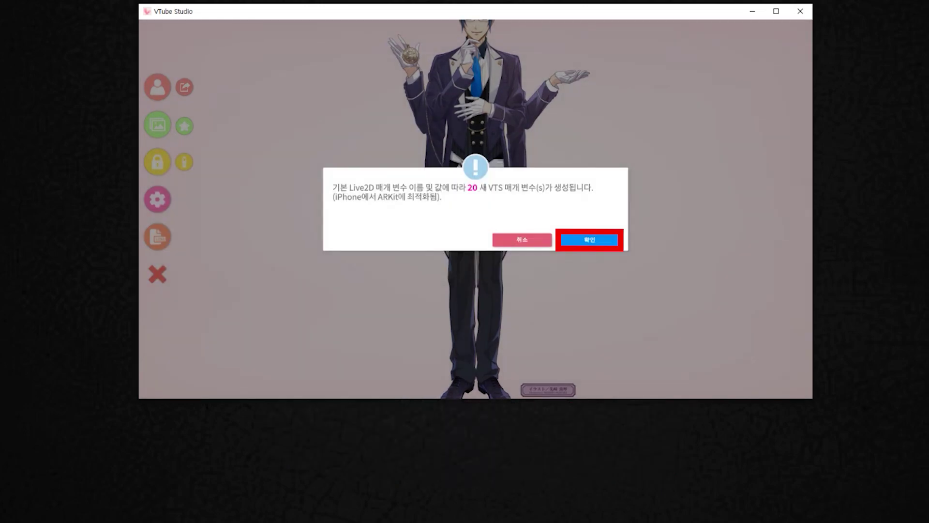
pyautogui.click(589, 239)
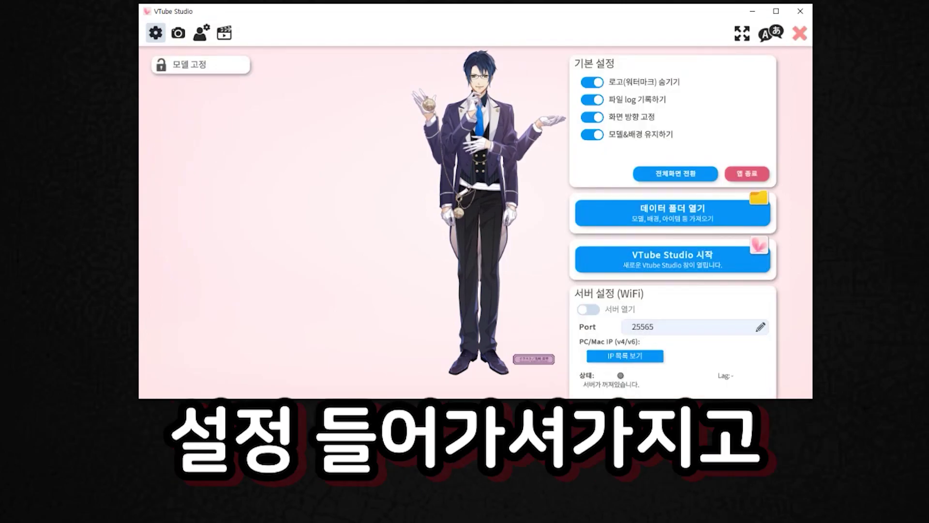
# Set the natori_pro_t06 model's looping animation (반복 애니메이션) to mtn_00 in its model settings
pyautogui.click(202, 32)
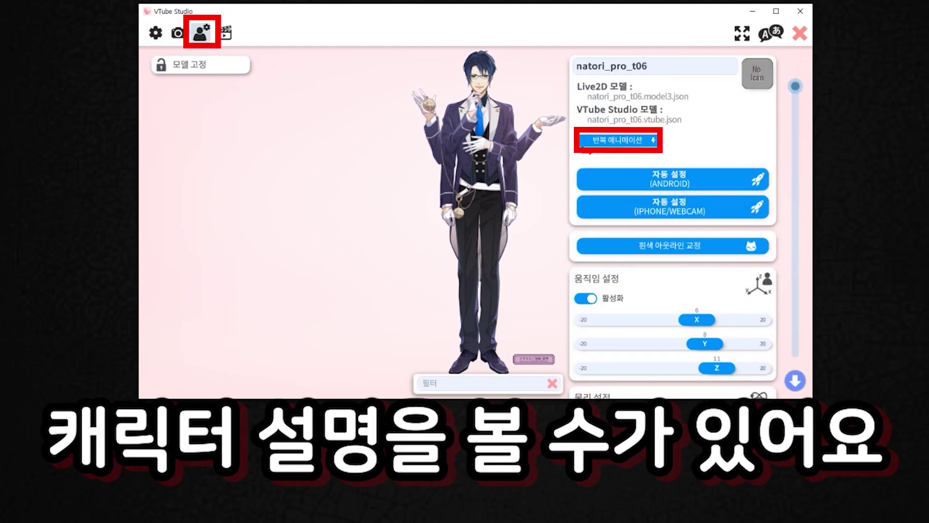
pyautogui.click(588, 142)
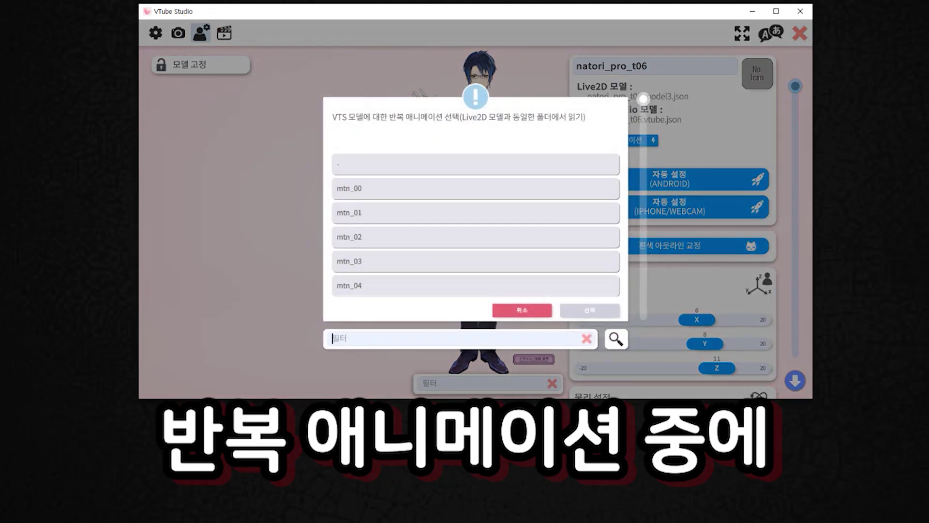
pyautogui.click(475, 164)
pyautogui.click(475, 188)
pyautogui.click(589, 310)
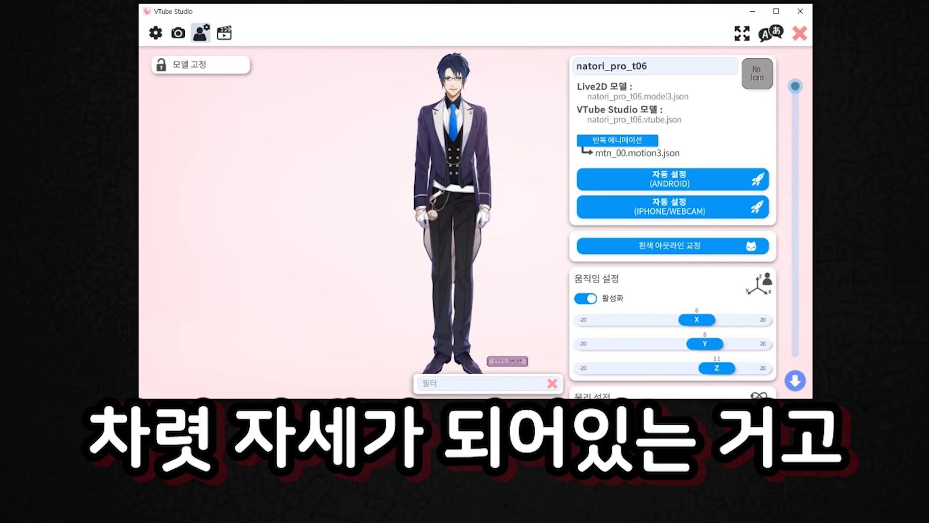
# Change the model's looping animation to mtn_01 and reopen the animation choice
pyautogui.click(617, 140)
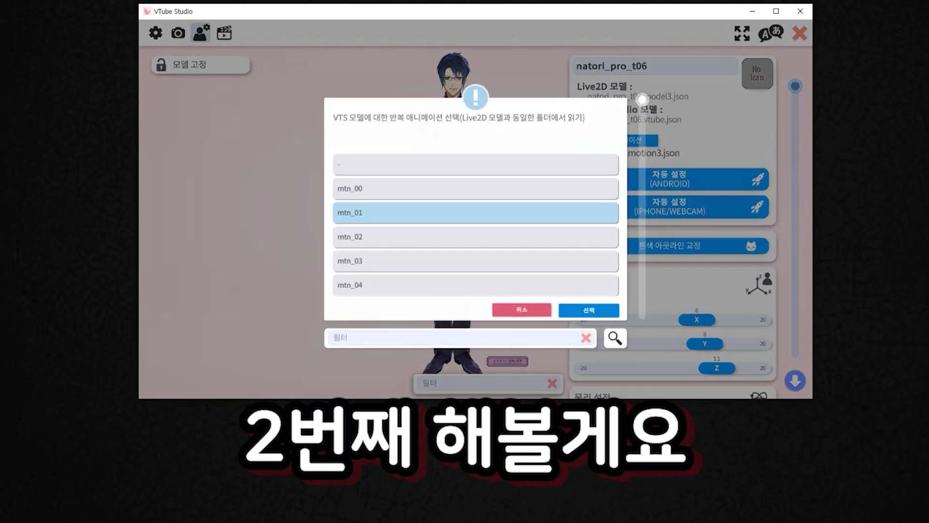
pyautogui.click(589, 311)
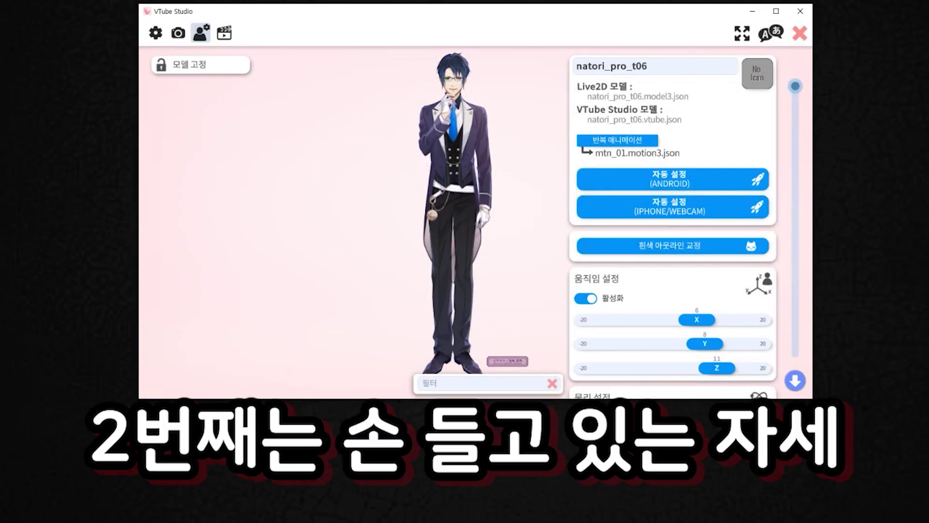
pyautogui.click(617, 140)
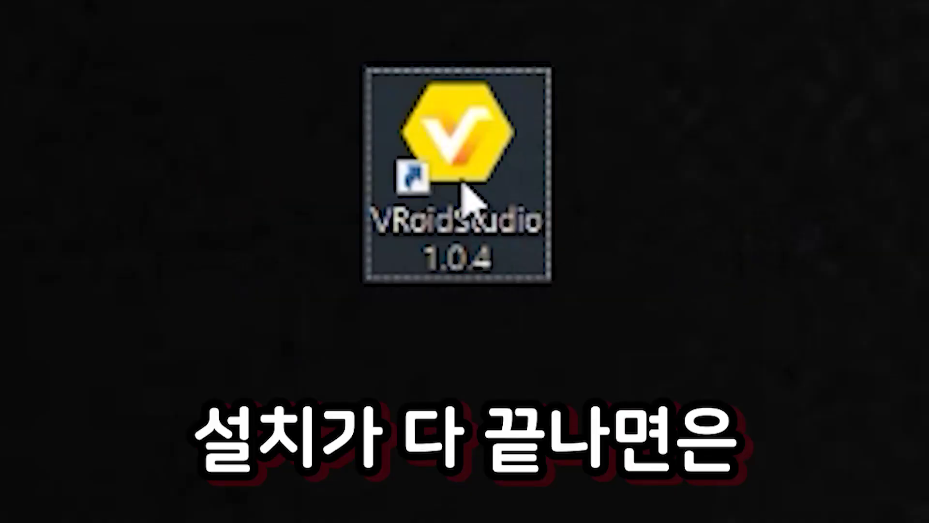
# Launch VRoid Studio and create a new model from the Fem base
pyautogui.doubleClick(462, 188)
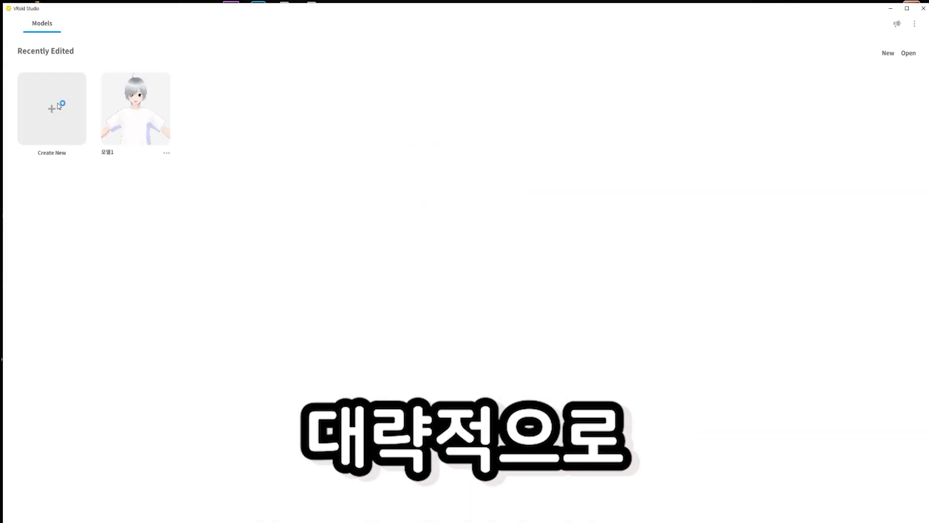
pyautogui.click(57, 105)
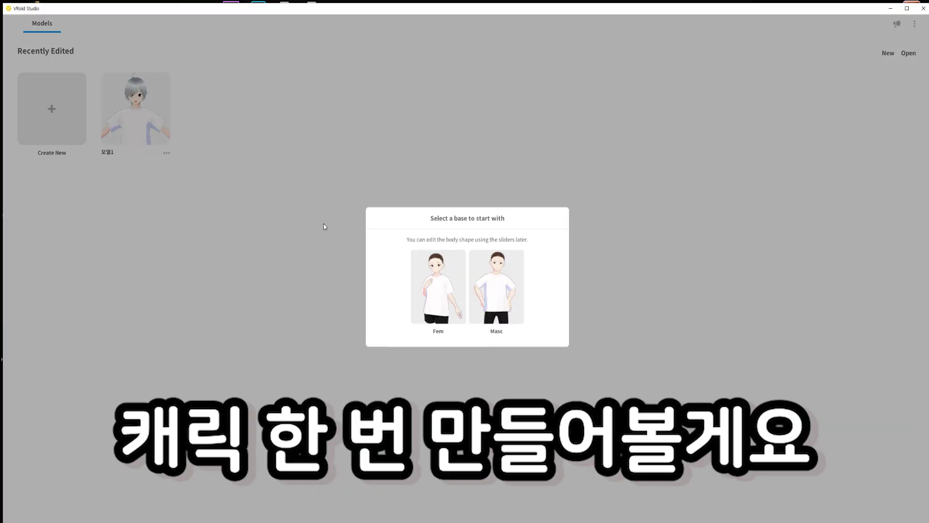
pyautogui.click(424, 293)
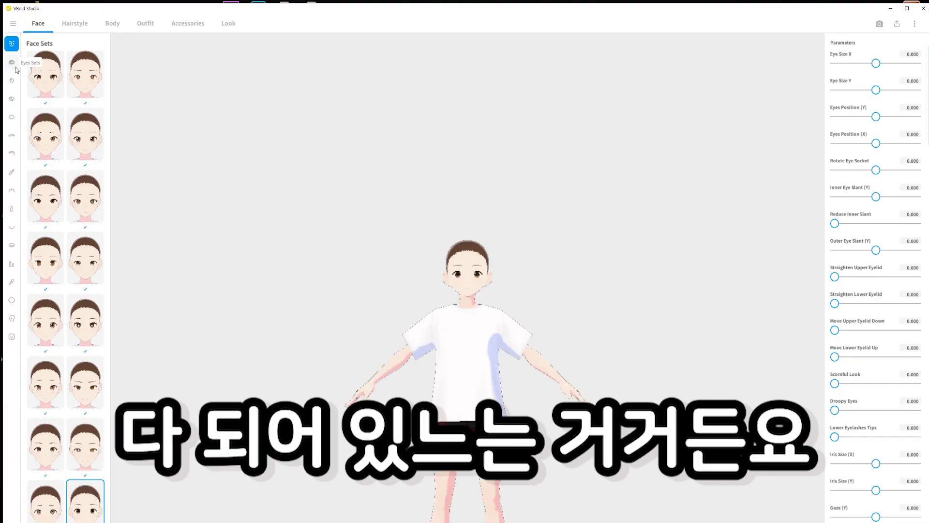
# Try a face set preset for the new model and apply an eye preset from Eyes Sets
pyautogui.click(53, 205)
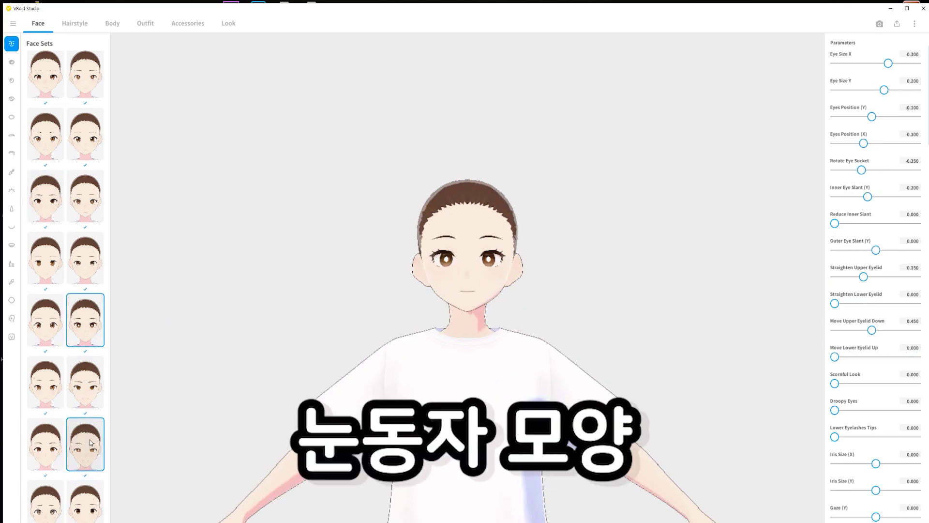
pyautogui.click(12, 61)
pyautogui.click(44, 138)
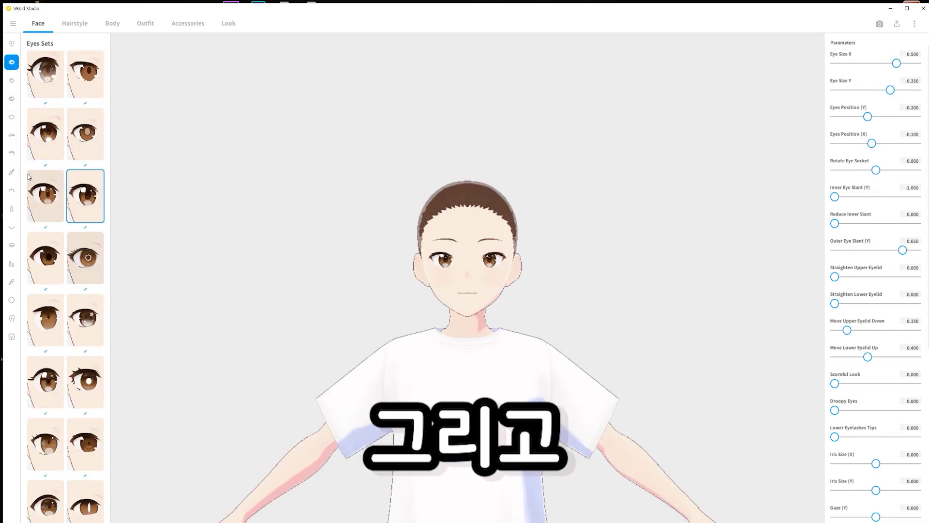
pyautogui.click(12, 81)
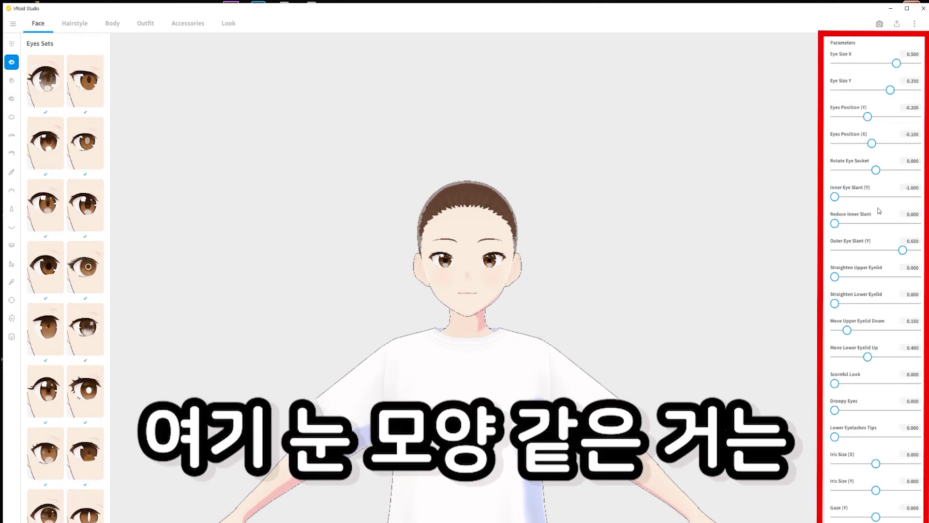
# Adjust the eye parameters, including Eye Size X 0.879, Eye Size Y 0.332, Eyes Position (Y) -0.297, Straighten Upper Eyelid 0.529 and Scornful Look 0.467
pyautogui.moveTo(873, 144); pyautogui.dragTo(838, 147)
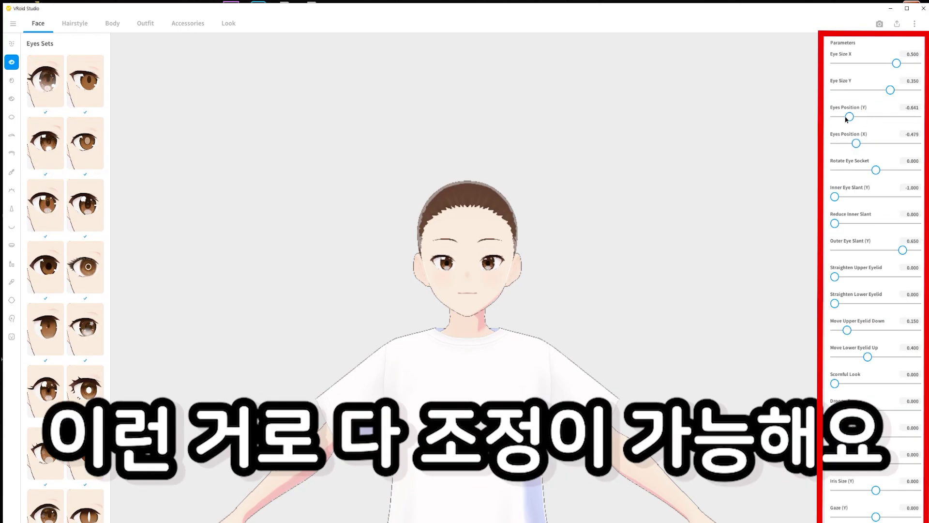
pyautogui.moveTo(891, 90); pyautogui.dragTo(882, 64)
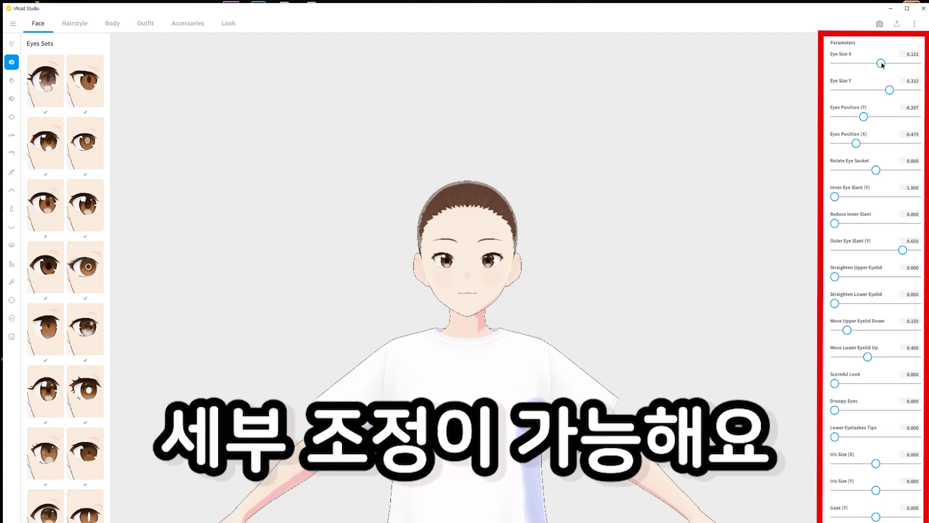
pyautogui.moveTo(835, 277); pyautogui.dragTo(848, 330)
pyautogui.moveTo(894, 357); pyautogui.dragTo(887, 357)
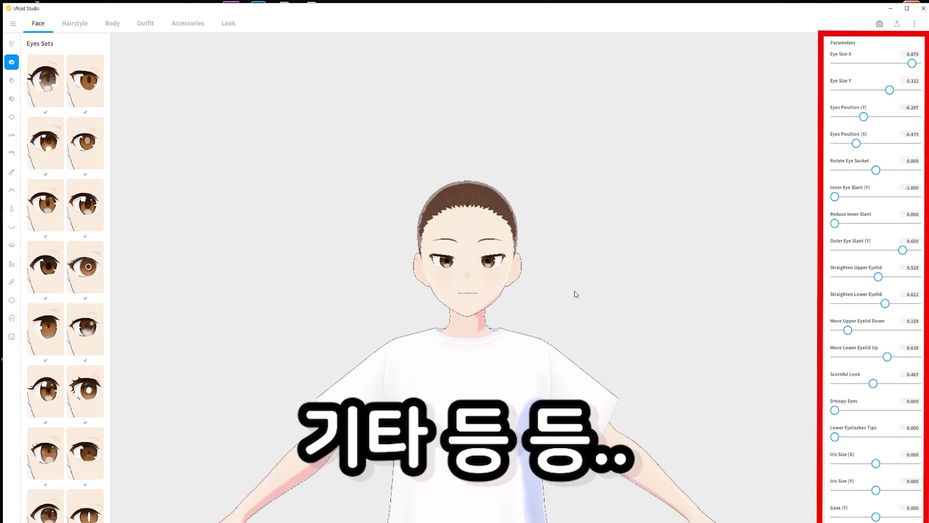
# Choose the second iris preset in the first row and recolour both eyes bright green (#57FF00)
pyautogui.click(12, 81)
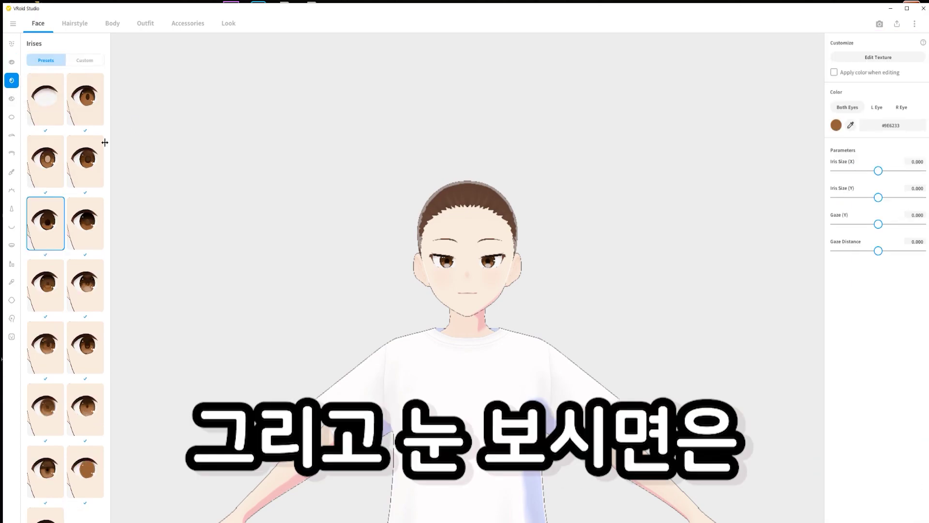
pyautogui.click(80, 94)
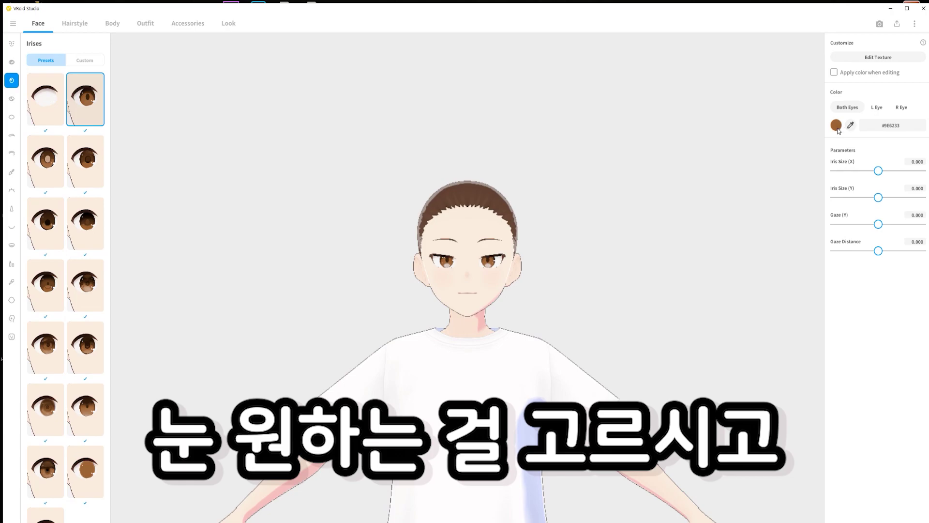
pyautogui.click(837, 127)
pyautogui.click(814, 122)
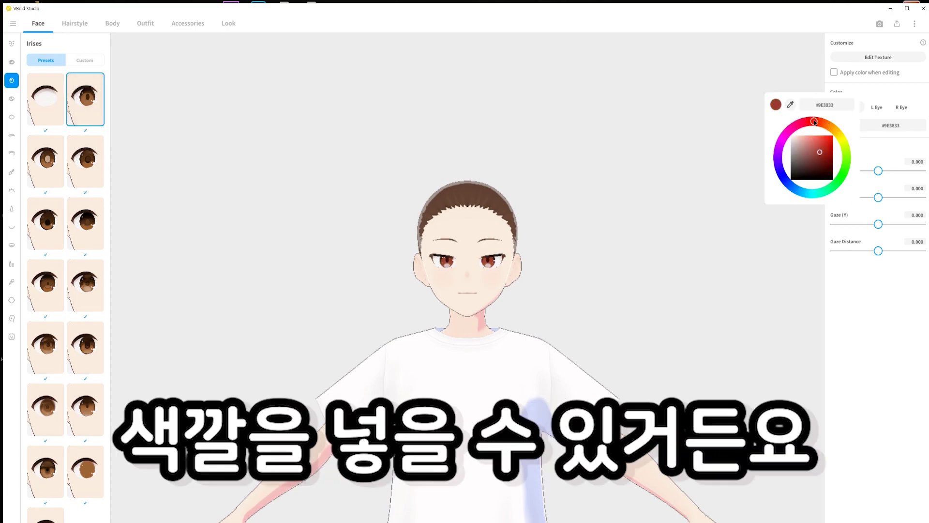
pyautogui.moveTo(819, 146); pyautogui.dragTo(846, 121)
pyautogui.click(847, 165)
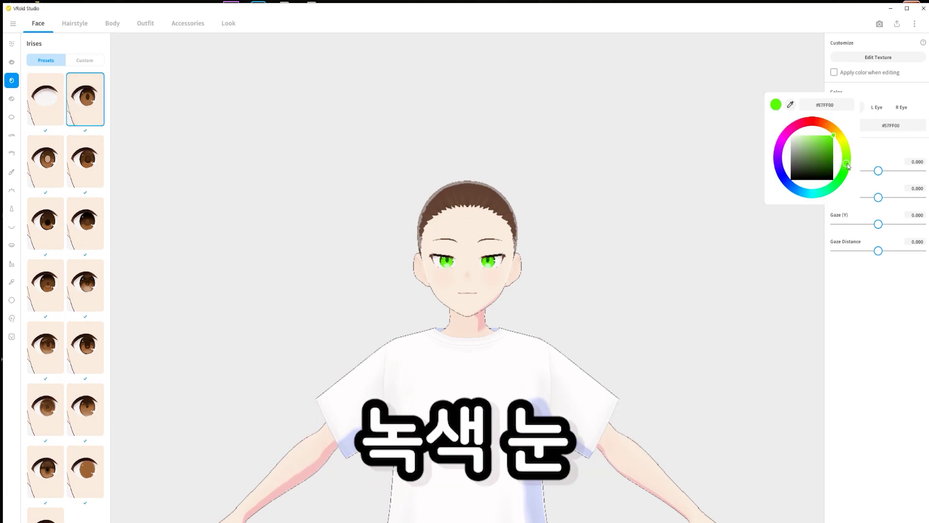
# Apply the second eyebrow preset in the row below the thick short brows, set Eyebrows Tilt to about 0.35 and adjust Eyebrows Position (X)
pyautogui.click(10, 97)
pyautogui.click(13, 103)
pyautogui.click(12, 117)
pyautogui.click(45, 101)
pyautogui.click(12, 135)
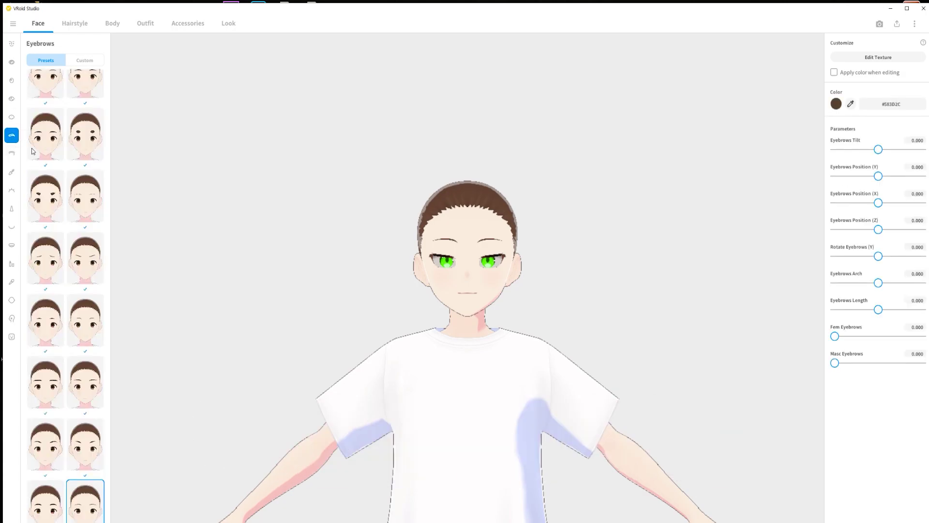
pyautogui.click(76, 140)
pyautogui.click(85, 196)
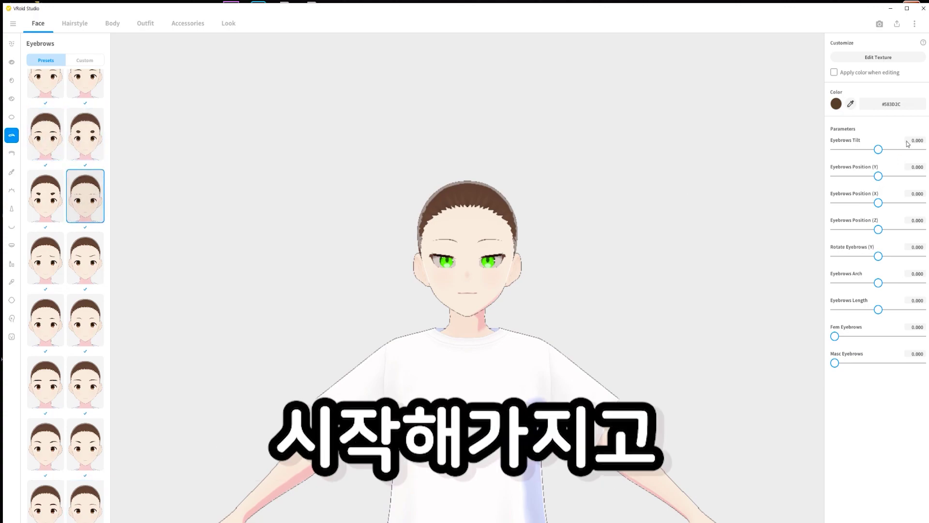
pyautogui.moveTo(878, 149); pyautogui.dragTo(858, 151)
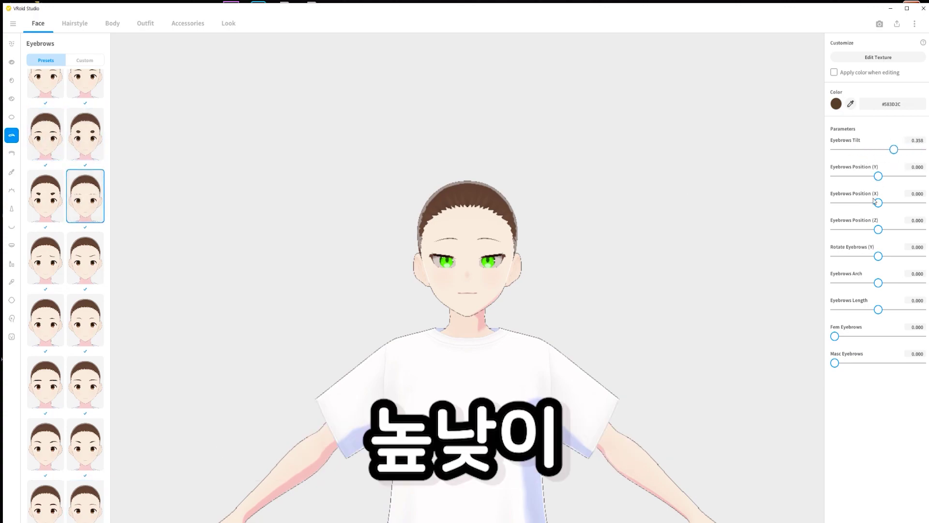
pyautogui.moveTo(875, 200); pyautogui.dragTo(854, 210)
# Go through the eyelid and eyelash presets and apply the first nose preset in the fourth row
pyautogui.click(11, 154)
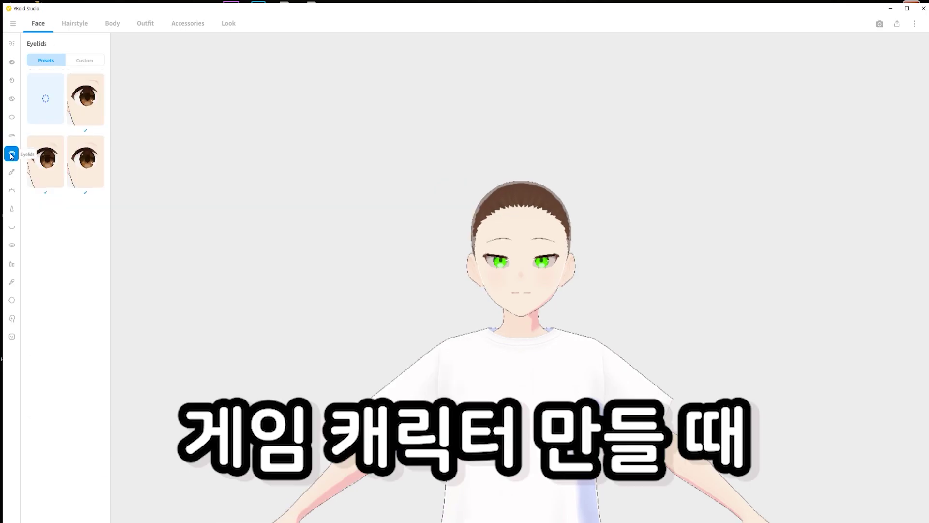
pyautogui.click(11, 172)
pyautogui.click(12, 191)
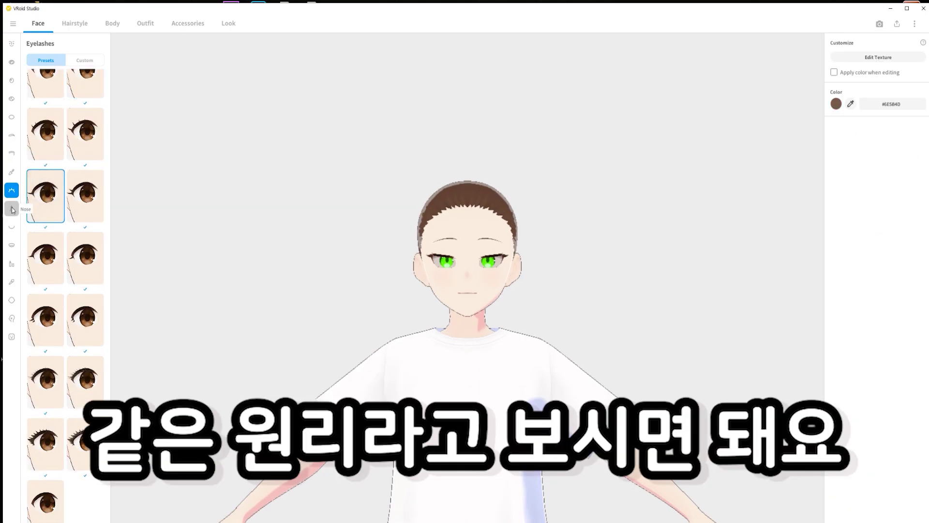
pyautogui.click(12, 209)
pyautogui.click(35, 232)
pyautogui.click(83, 225)
pyautogui.click(33, 272)
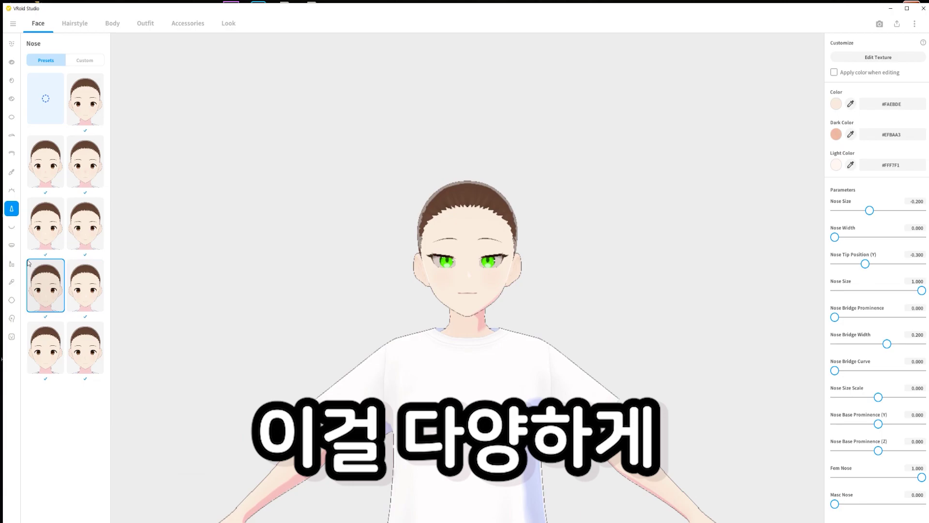
# Adjust the eyes of the Neutral expression in the Expression Editor, with Closed at 28.333 and Close Irises at 64.583
pyautogui.click(12, 337)
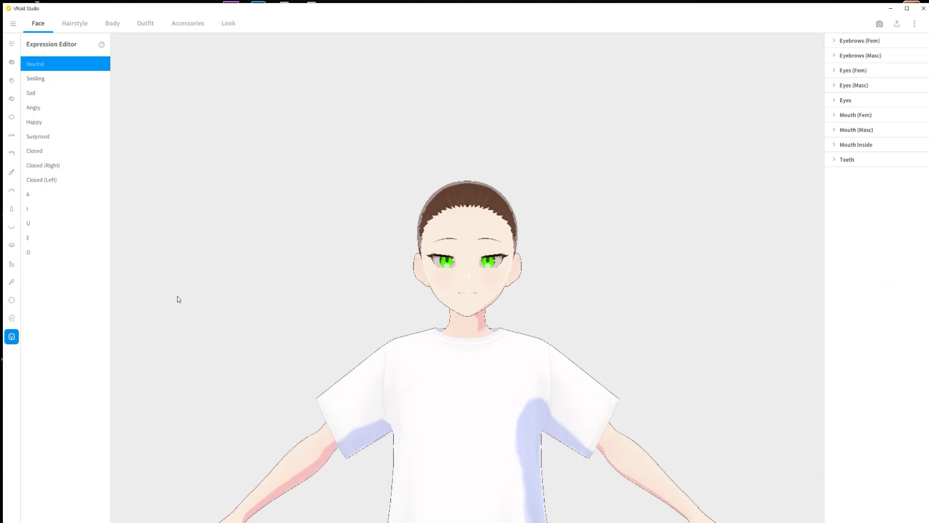
pyautogui.click(866, 100)
pyautogui.click(858, 124)
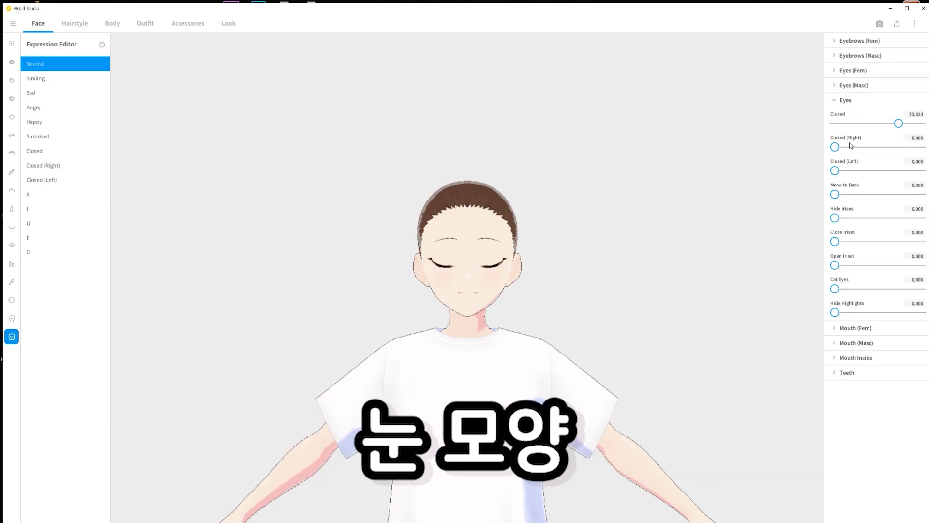
pyautogui.click(877, 147)
pyautogui.moveTo(880, 124); pyautogui.dragTo(860, 123)
pyautogui.moveTo(835, 241); pyautogui.dragTo(892, 242)
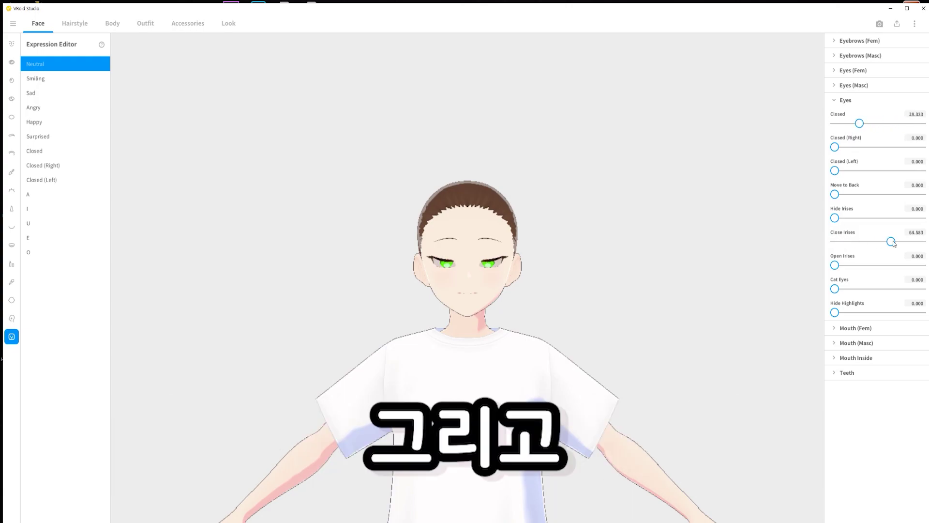
# Try hairstyle sets on the model, apply the short bob and check it from the side
pyautogui.click(73, 24)
pyautogui.click(85, 143)
pyautogui.click(45, 143)
pyautogui.moveTo(533, 242); pyautogui.dragTo(411, 244, button='right')
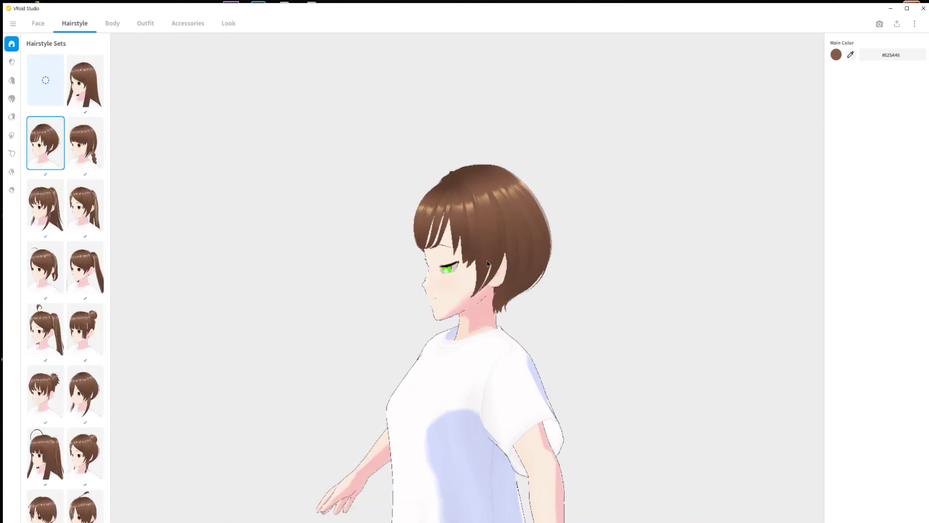
pyautogui.click(46, 80)
pyautogui.click(45, 143)
# Look through the front hair presets and apply the long straight hair from Hairstyle Sets
pyautogui.click(12, 190)
pyautogui.click(94, 62)
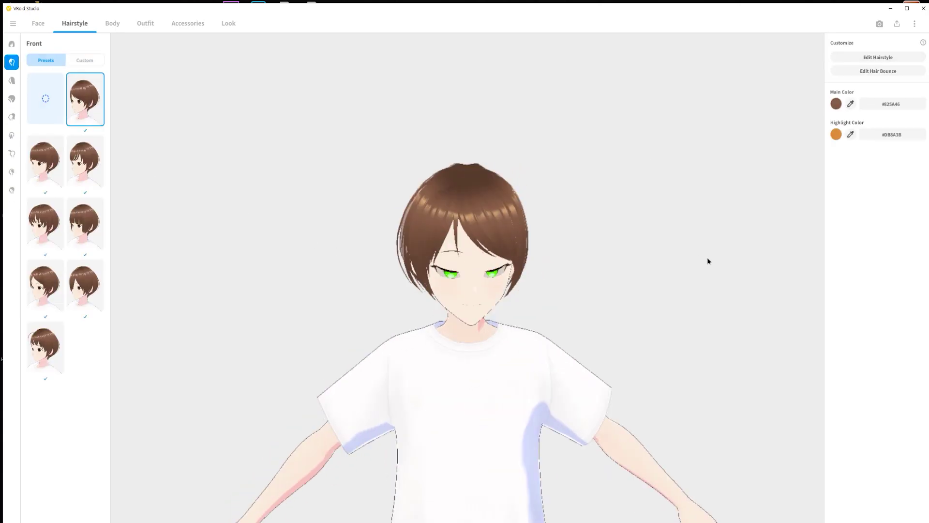
pyautogui.click(12, 43)
pyautogui.click(85, 81)
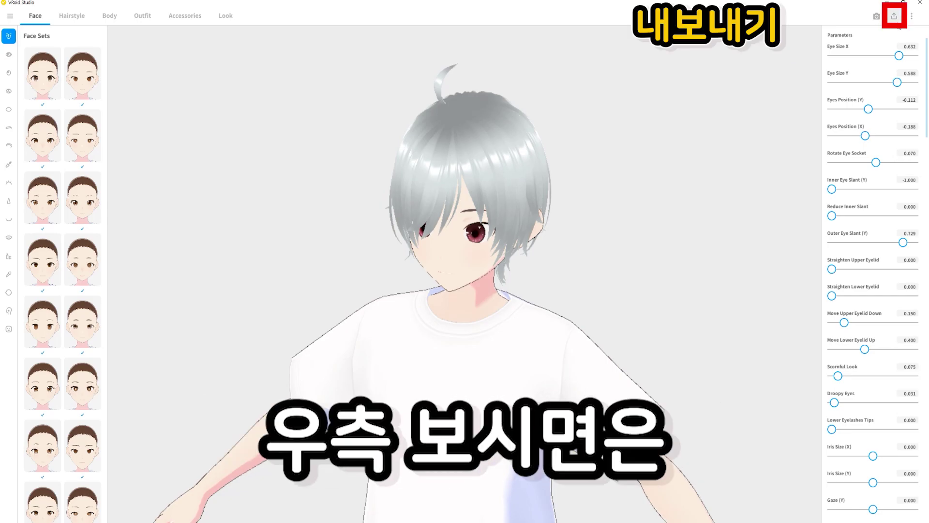
# Start exporting the silver-haired model as VRM without reducing polygons, materials or bones
pyautogui.click(897, 19)
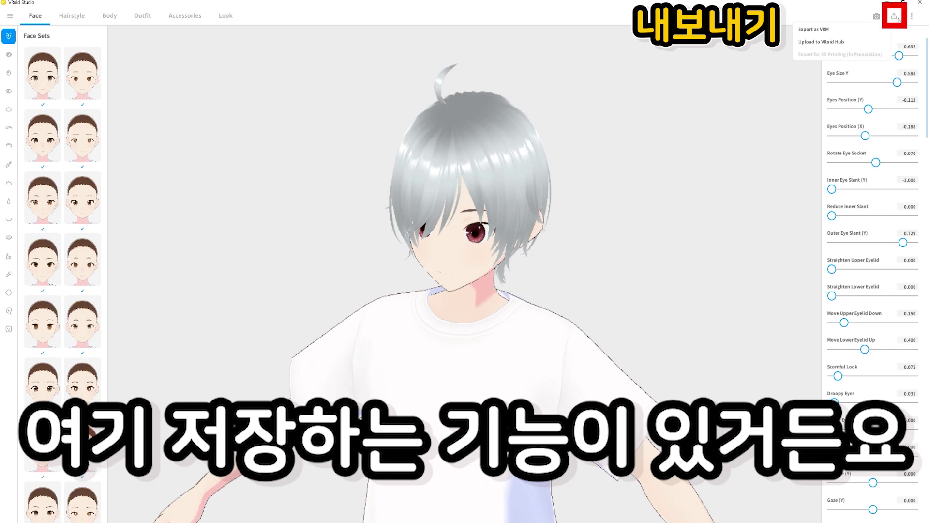
pyautogui.click(821, 32)
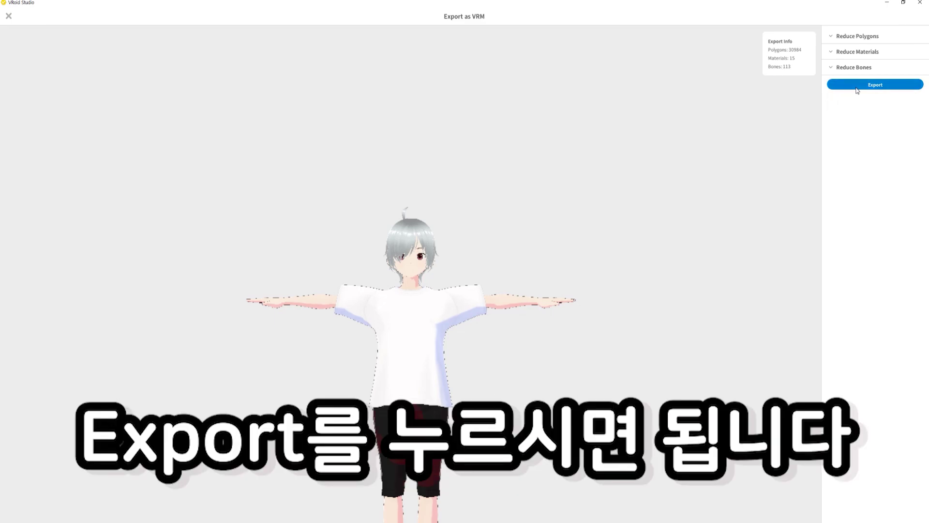
pyautogui.click(857, 87)
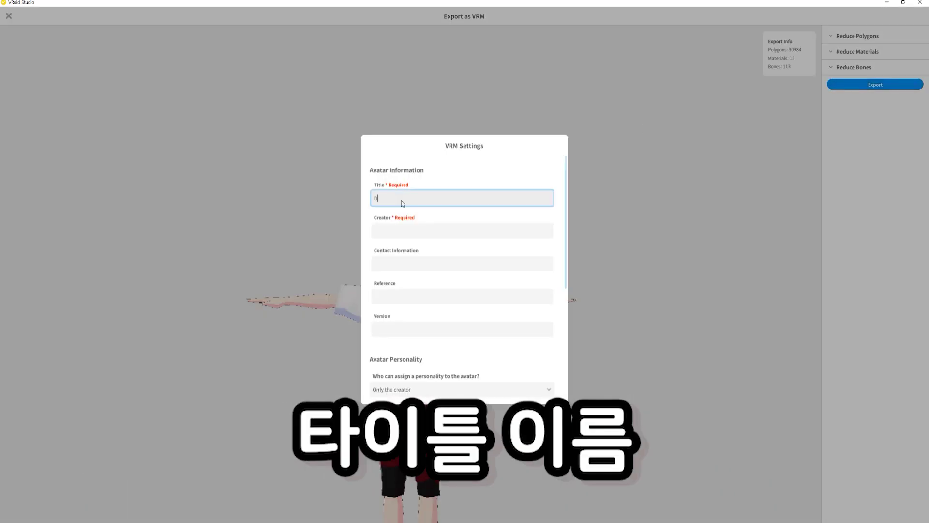
# Fill in the required avatar title and creator's name in the VRM settings, leaving the license options at their defaults
pyautogui.write('ㅎ')
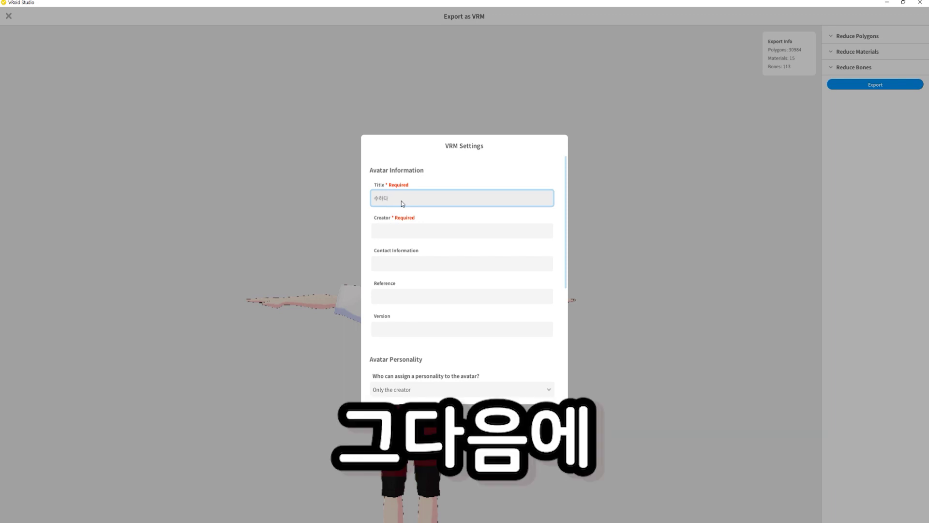
pyautogui.click(403, 232)
pyautogui.write('수히')
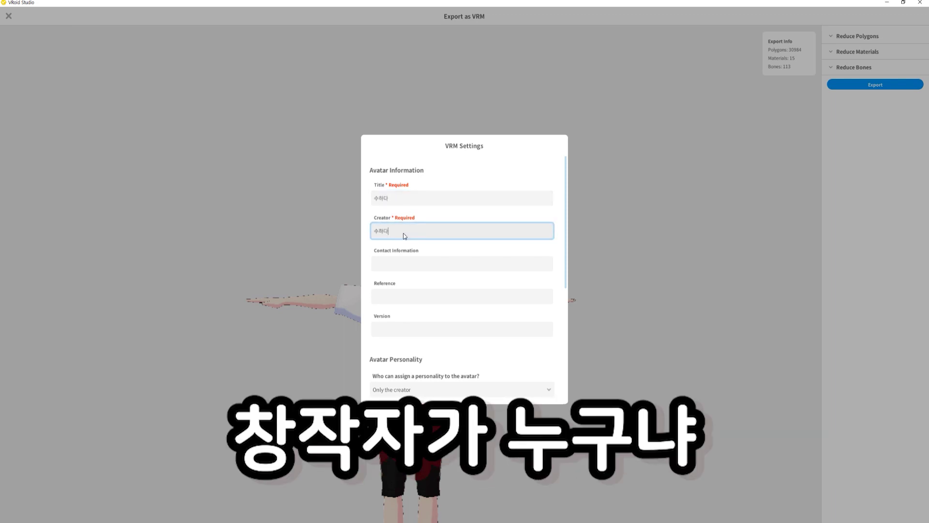
pyautogui.scroll(-5, 445, 279)
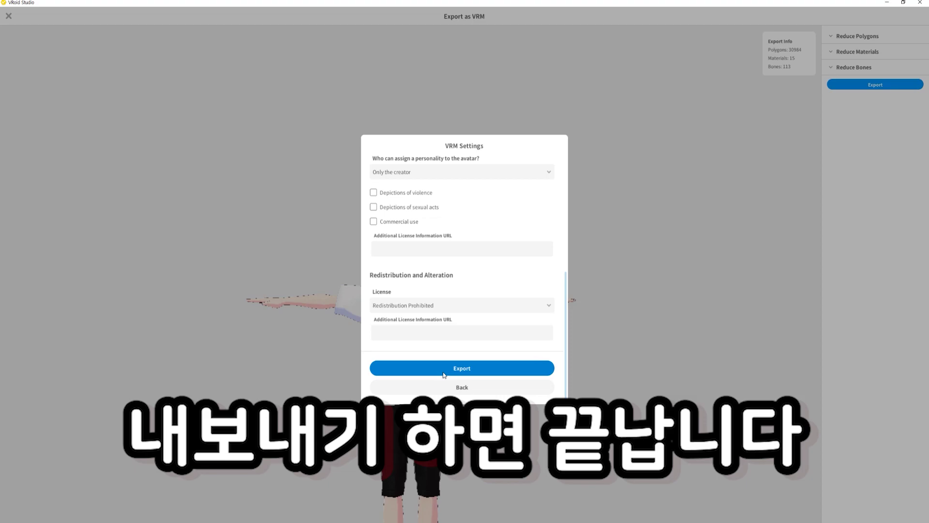